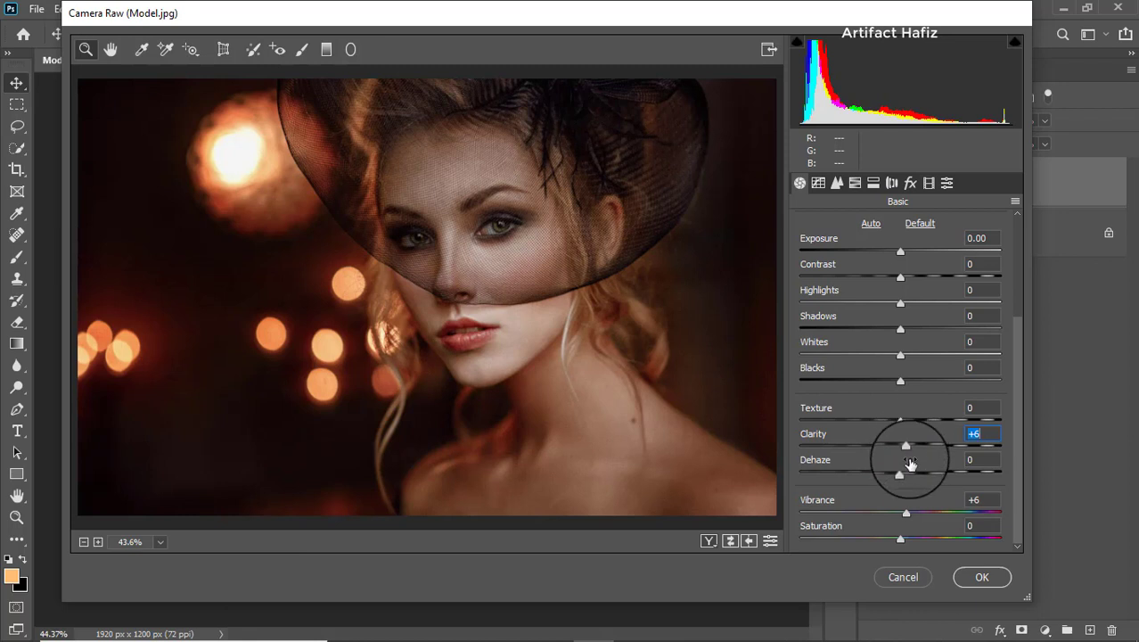
- Set the basic tone values to Highlights -11, Shadows +20, Whites +31 and Blacks -8
{"action": "scroll", "coordinate": [903, 437], "scroll_direction": "up", "scroll_amount": 2}
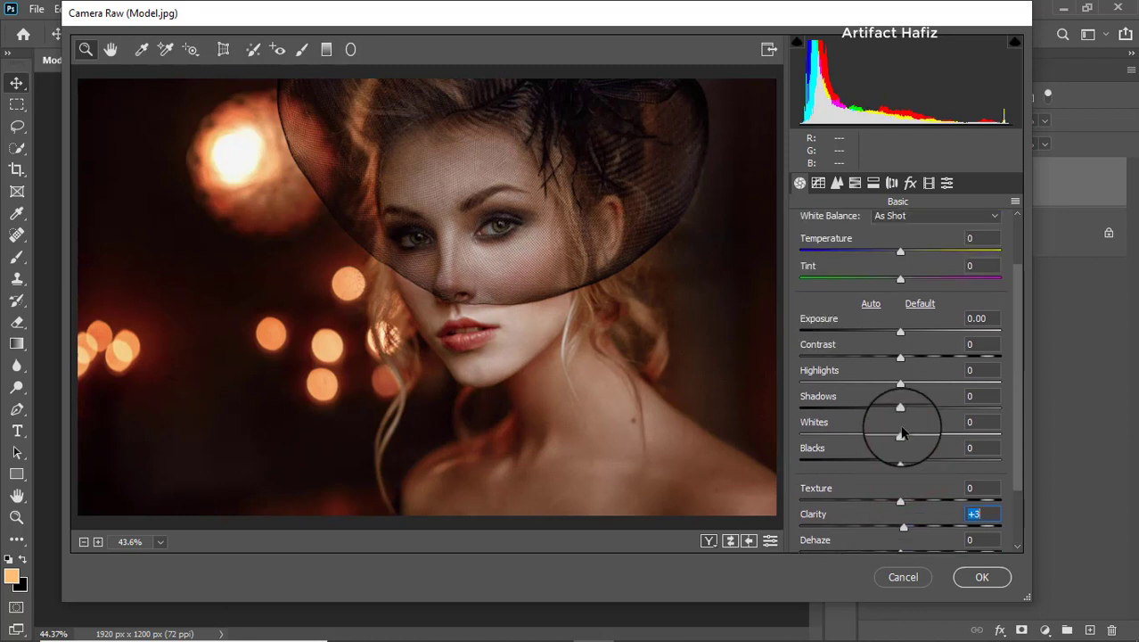
{"action": "left_click_drag", "start_coordinate": [900, 435], "coordinate": [931, 438]}
{"action": "left_click", "coordinate": [899, 391]}
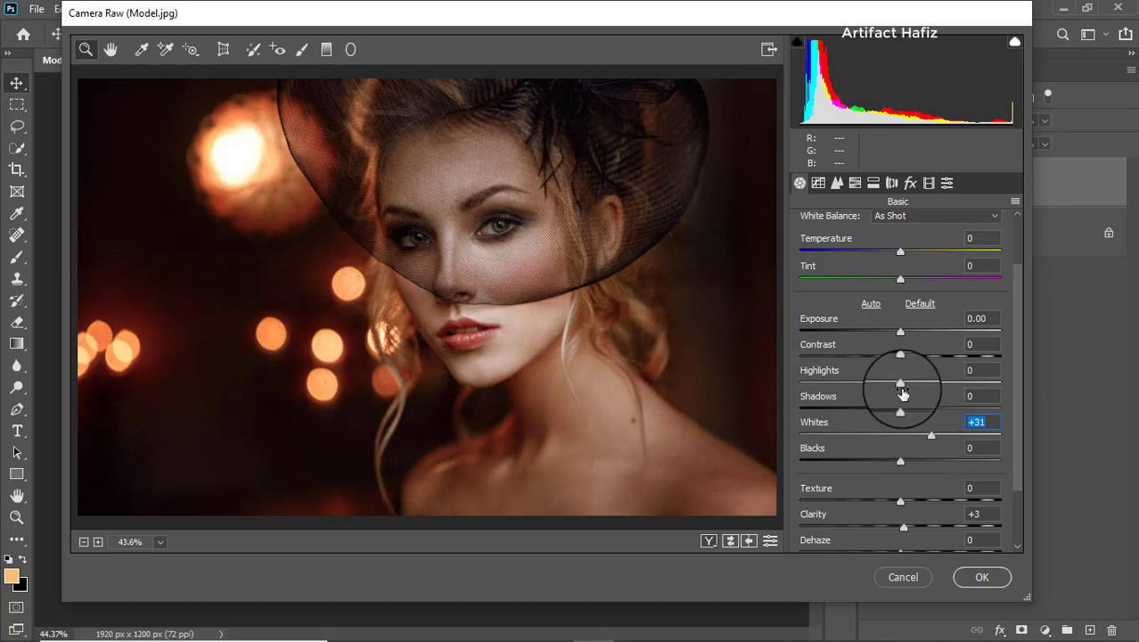
{"action": "left_click_drag", "start_coordinate": [902, 385], "coordinate": [922, 407]}
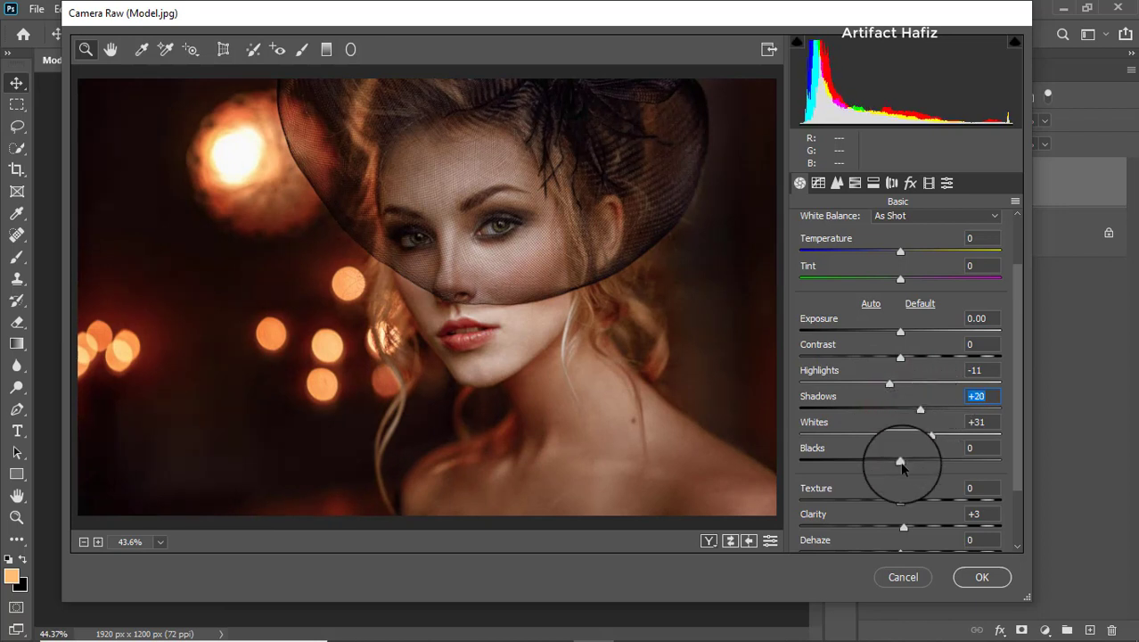
{"action": "left_click_drag", "start_coordinate": [901, 461], "coordinate": [892, 462]}
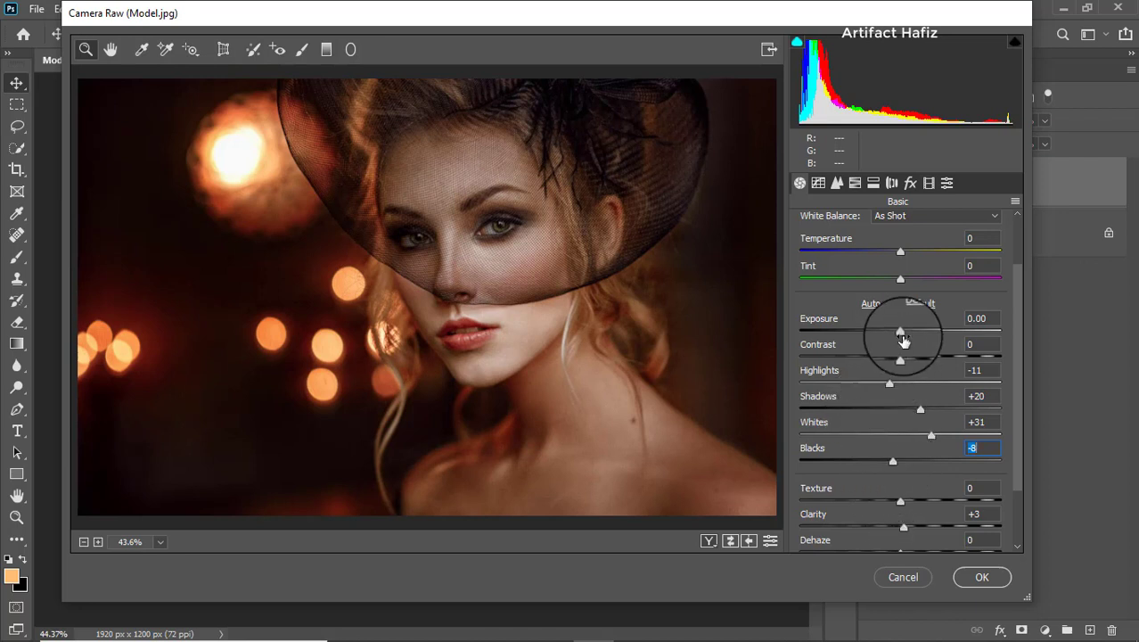
- Raise the photo's Exposure to +0.15 in the basic adjustments
{"action": "left_click_drag", "start_coordinate": [906, 334], "coordinate": [908, 333]}
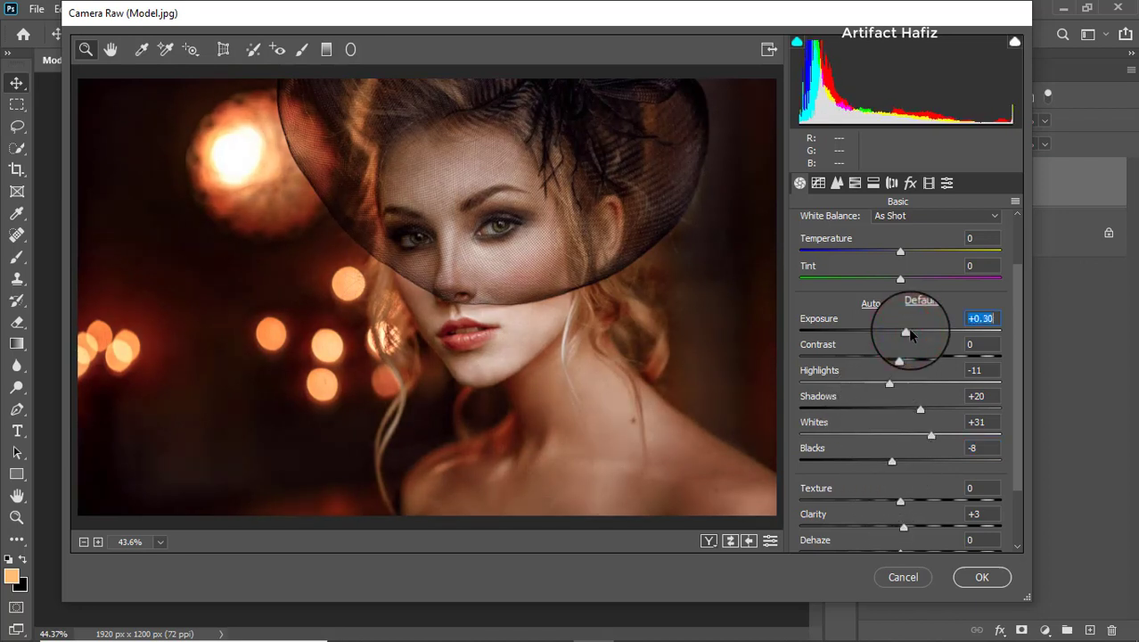
{"action": "left_click", "coordinate": [906, 334]}
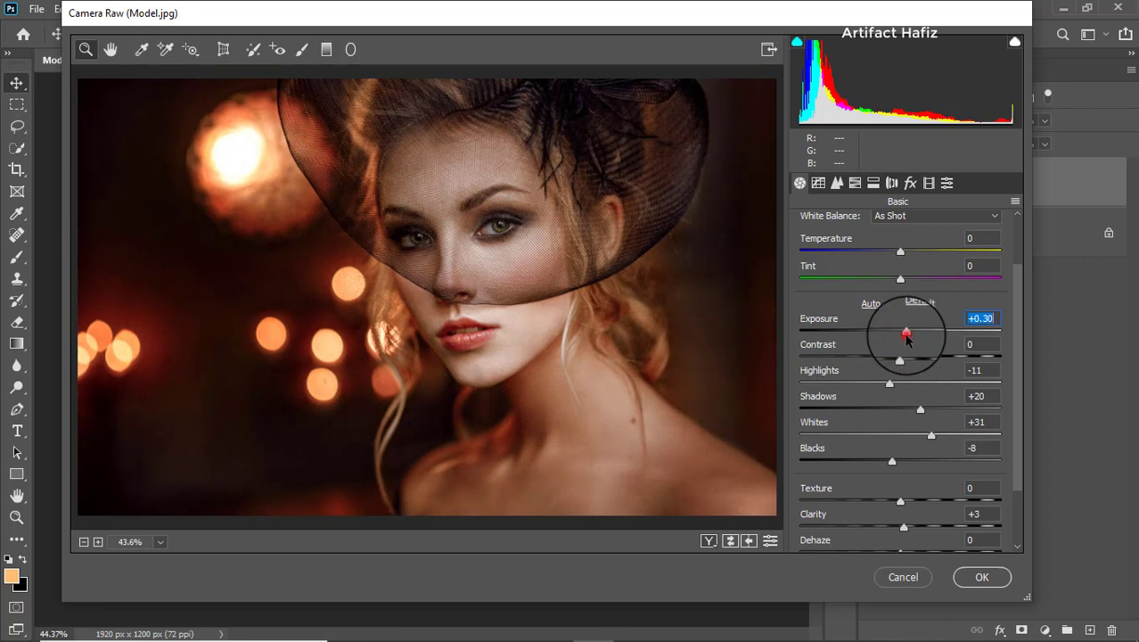
{"action": "left_click_drag", "start_coordinate": [905, 334], "coordinate": [903, 334]}
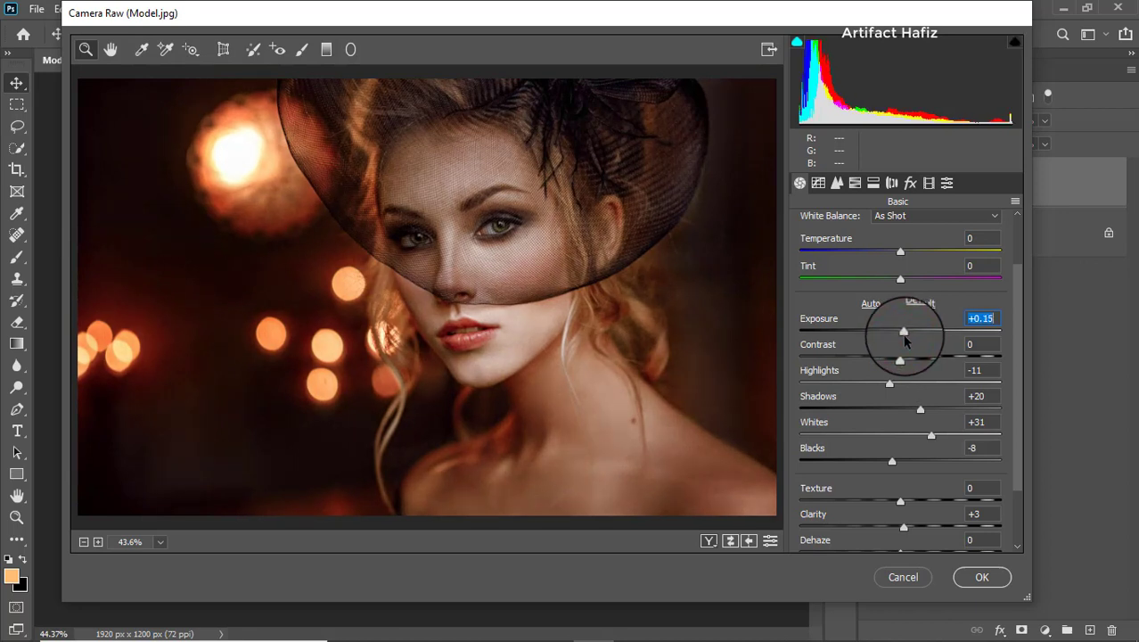
- Shape the RGB point tone curve with a black point at output 10, a point at 64/63 and one at 199/202
{"action": "left_click", "coordinate": [837, 183]}
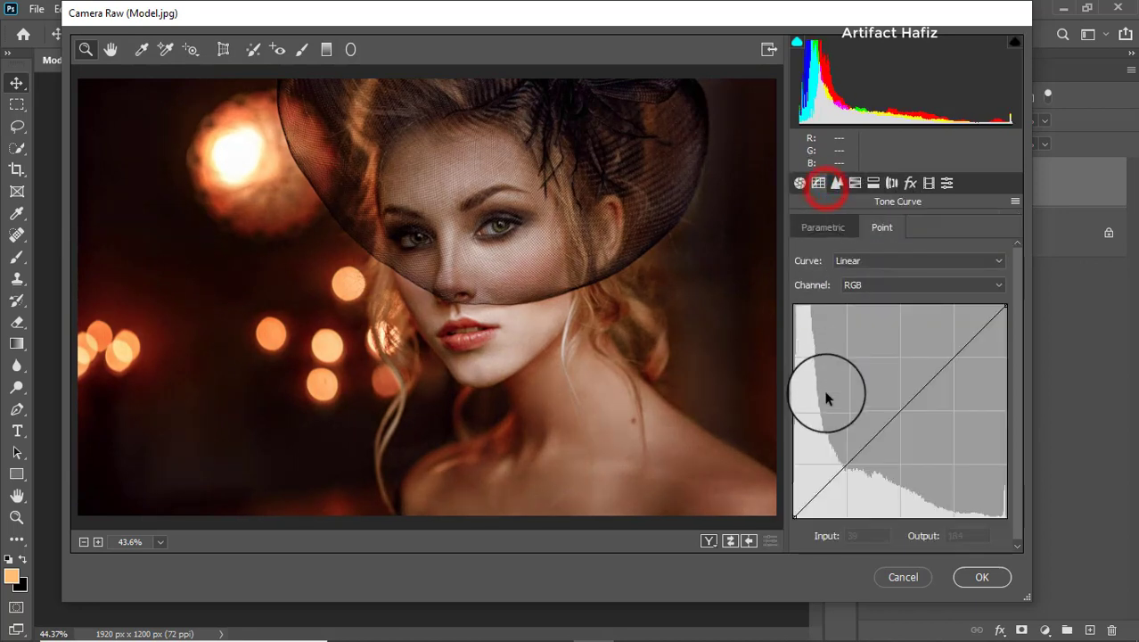
{"action": "left_click_drag", "start_coordinate": [794, 516], "coordinate": [775, 504]}
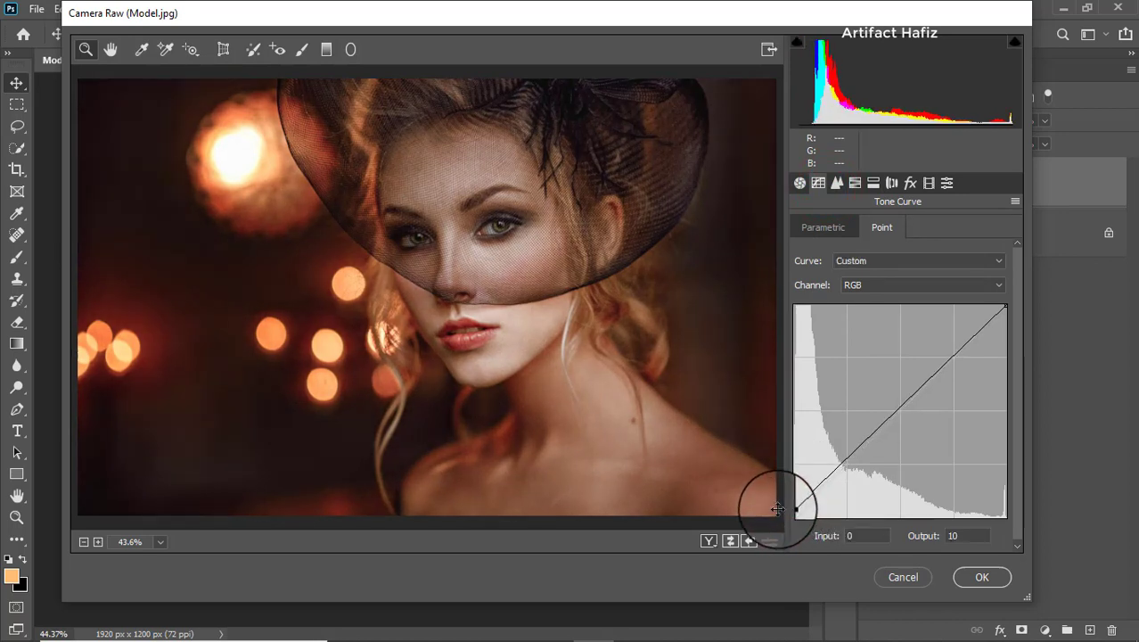
{"action": "left_click", "coordinate": [847, 464]}
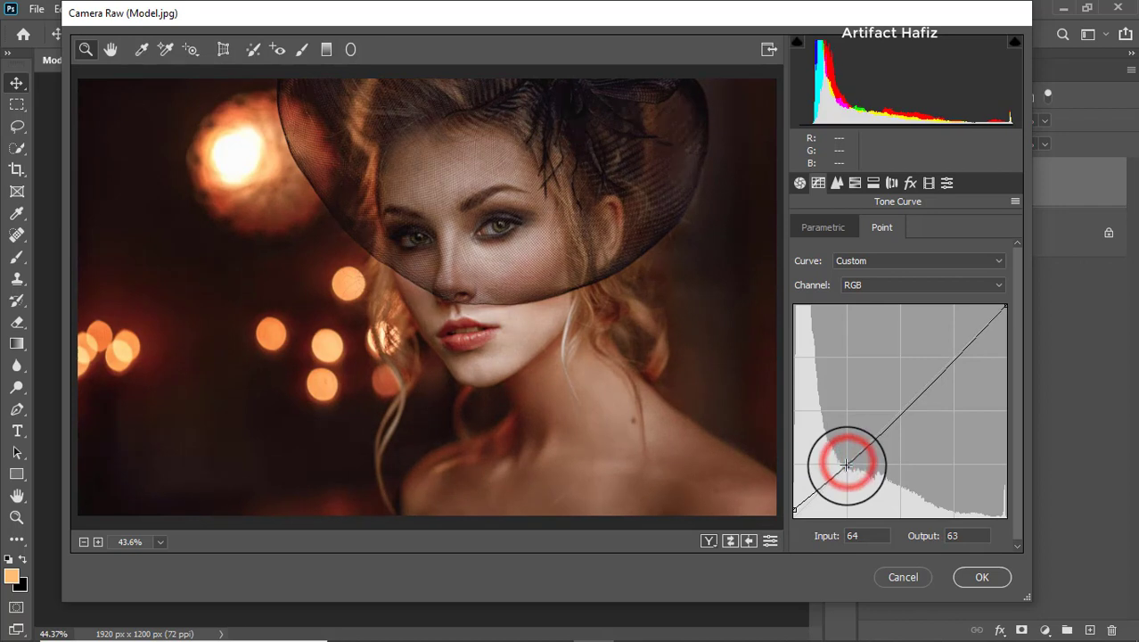
{"action": "left_click_drag", "start_coordinate": [960, 357], "coordinate": [959, 348]}
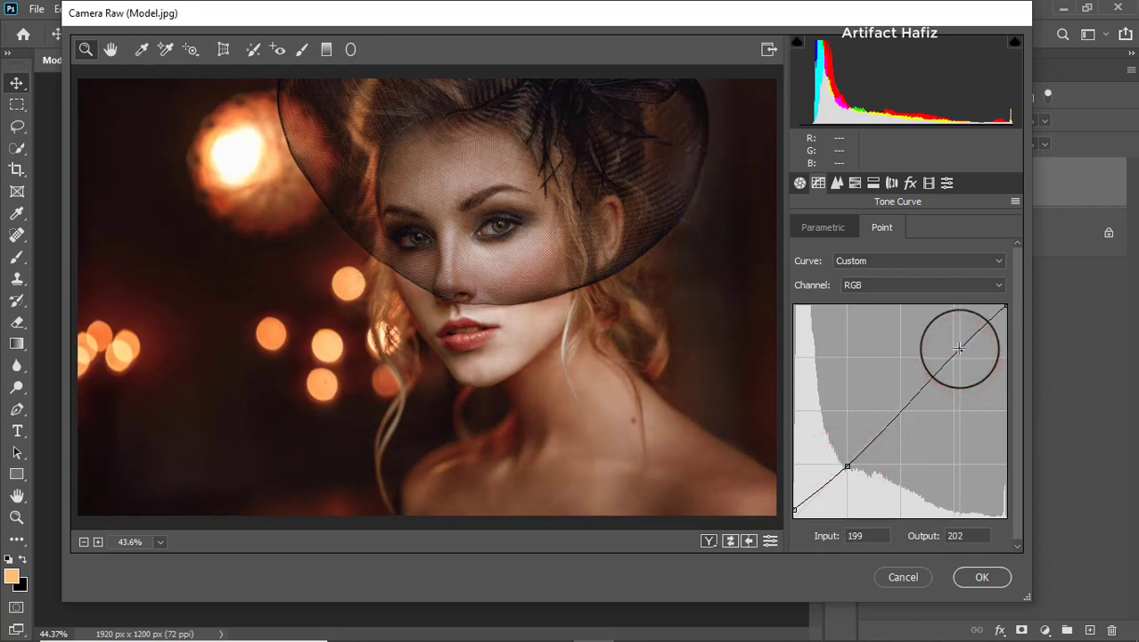
- Lift the Blue channel curve's black point to output 2 and set the sharpening Amount to 9
{"action": "left_click", "coordinate": [897, 284]}
{"action": "left_click", "coordinate": [877, 339]}
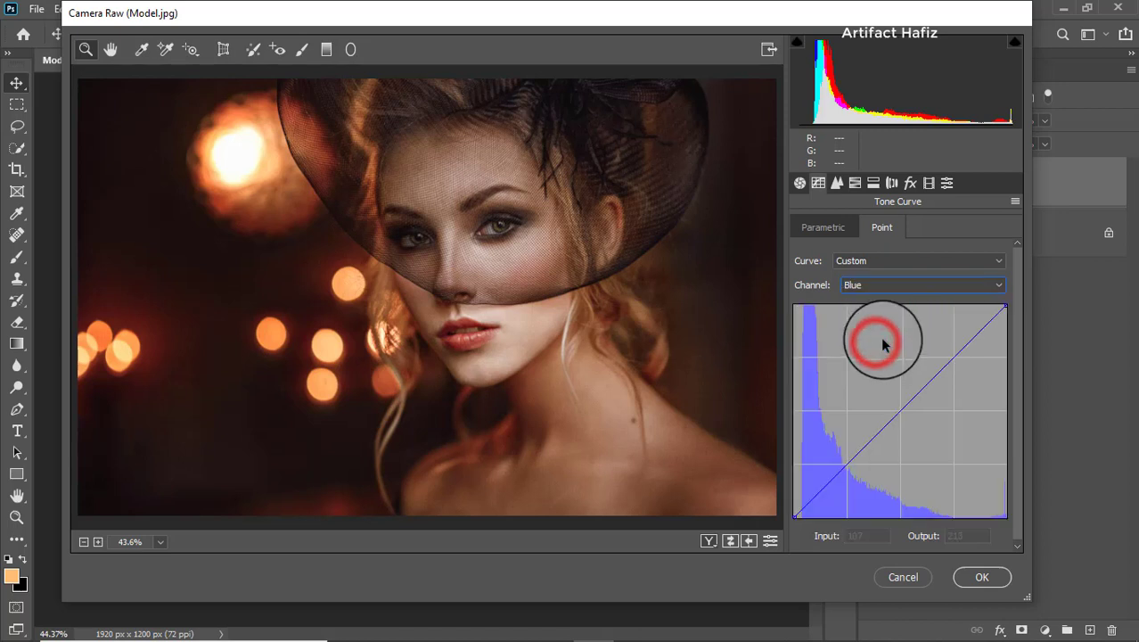
{"action": "left_click_drag", "start_coordinate": [794, 515], "coordinate": [777, 514]}
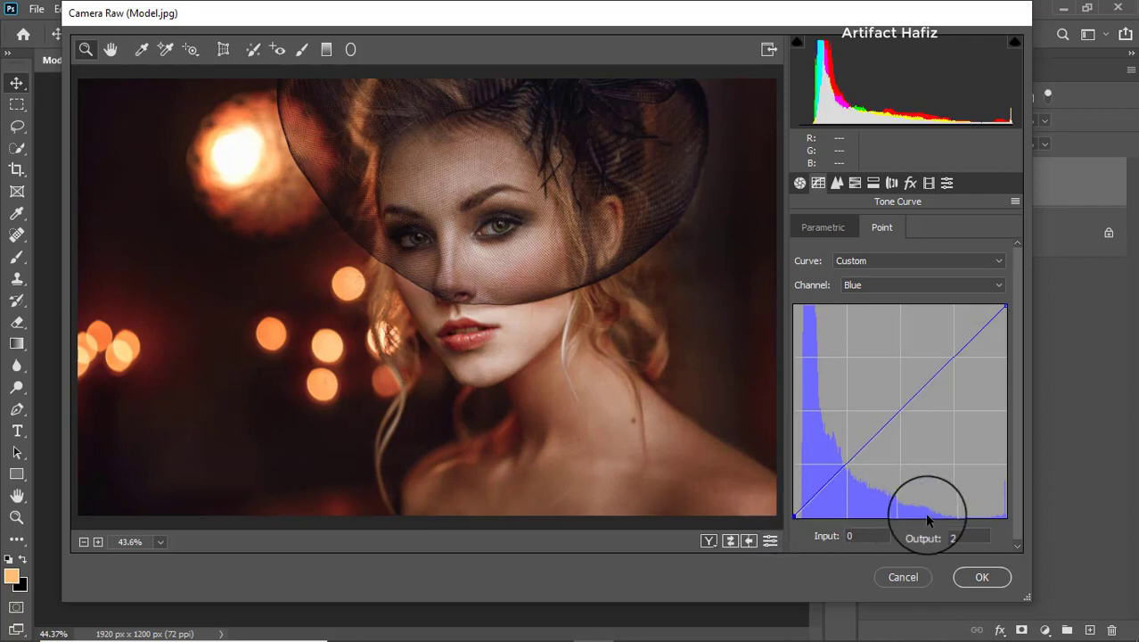
{"action": "left_click", "coordinate": [837, 182]}
{"action": "left_click_drag", "start_coordinate": [802, 252], "coordinate": [809, 253]}
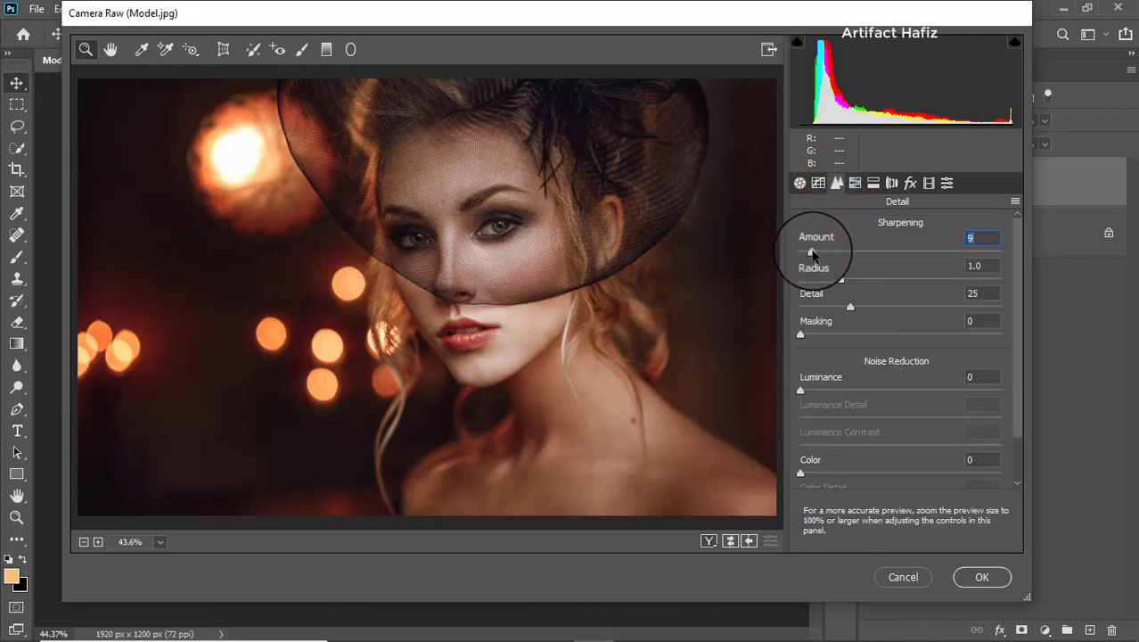
- Set the HSL saturation to Reds +26, Yellows +38, Greens +22, Aquas +11 and Blues +24
{"action": "left_click", "coordinate": [856, 182]}
{"action": "left_click", "coordinate": [867, 228]}
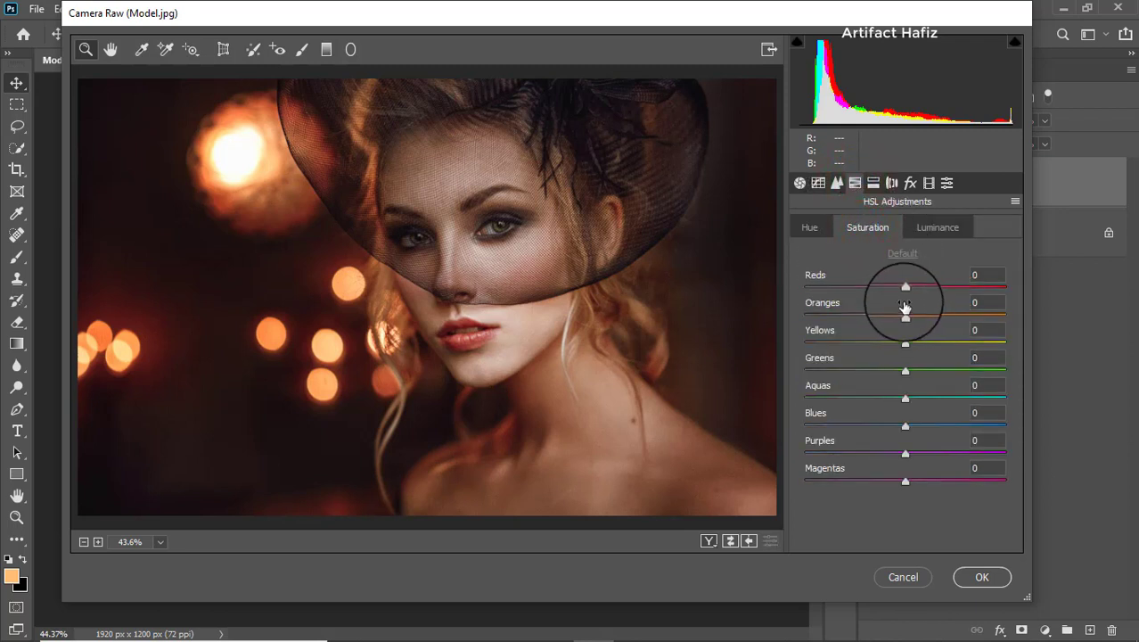
{"action": "left_click_drag", "start_coordinate": [905, 286], "coordinate": [934, 286]}
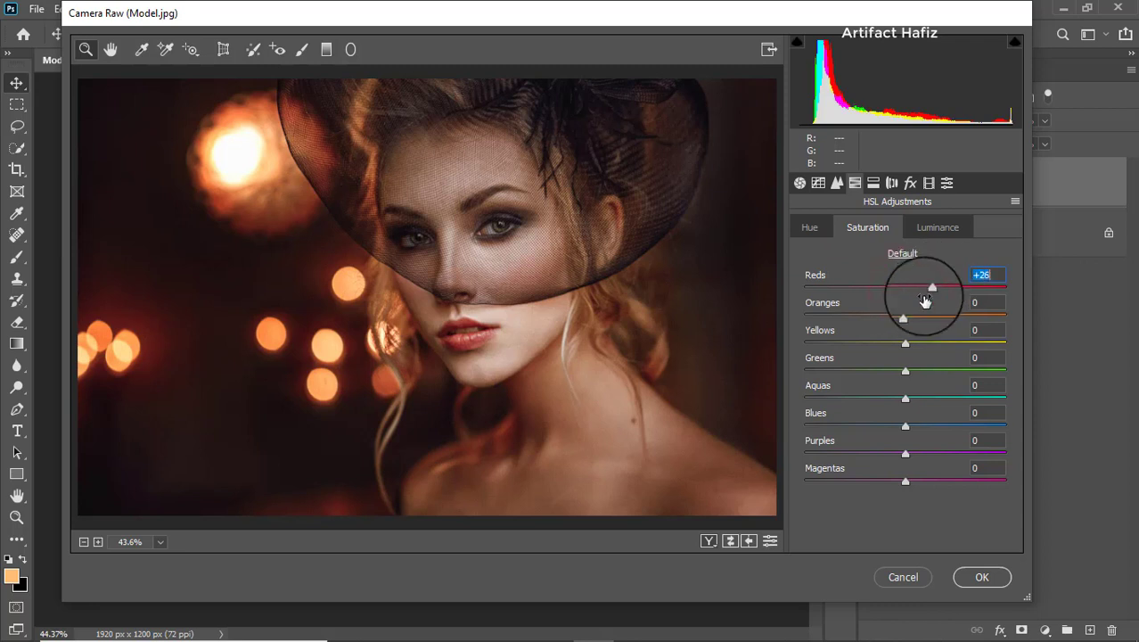
{"action": "left_click_drag", "start_coordinate": [906, 343], "coordinate": [975, 339]}
{"action": "left_click_drag", "start_coordinate": [906, 369], "coordinate": [949, 396]}
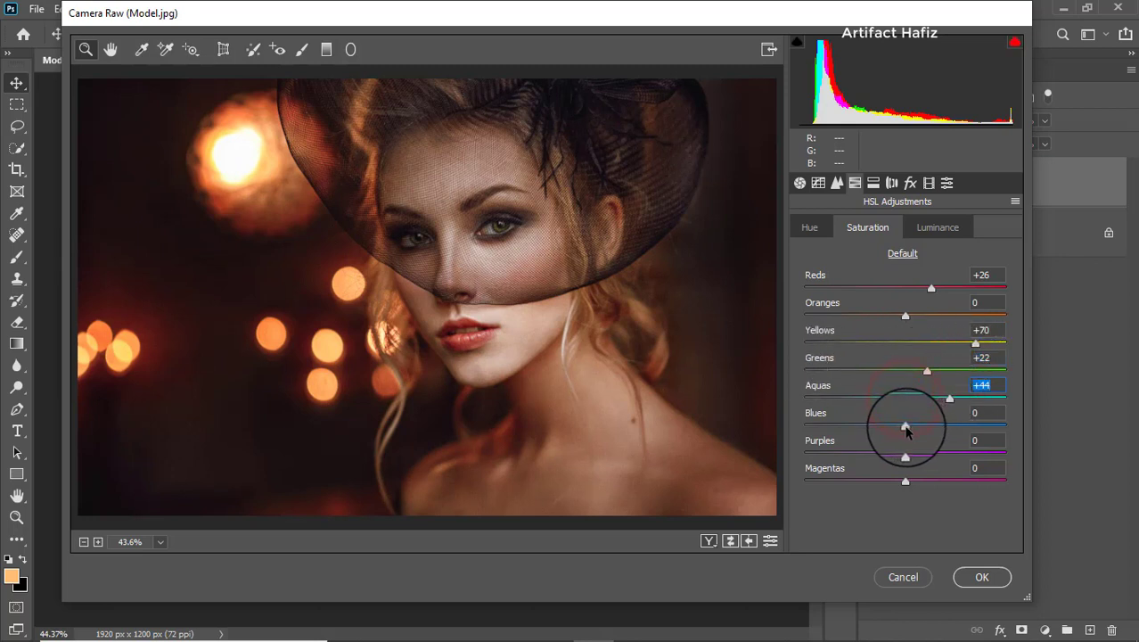
{"action": "left_click_drag", "start_coordinate": [905, 426], "coordinate": [930, 426]}
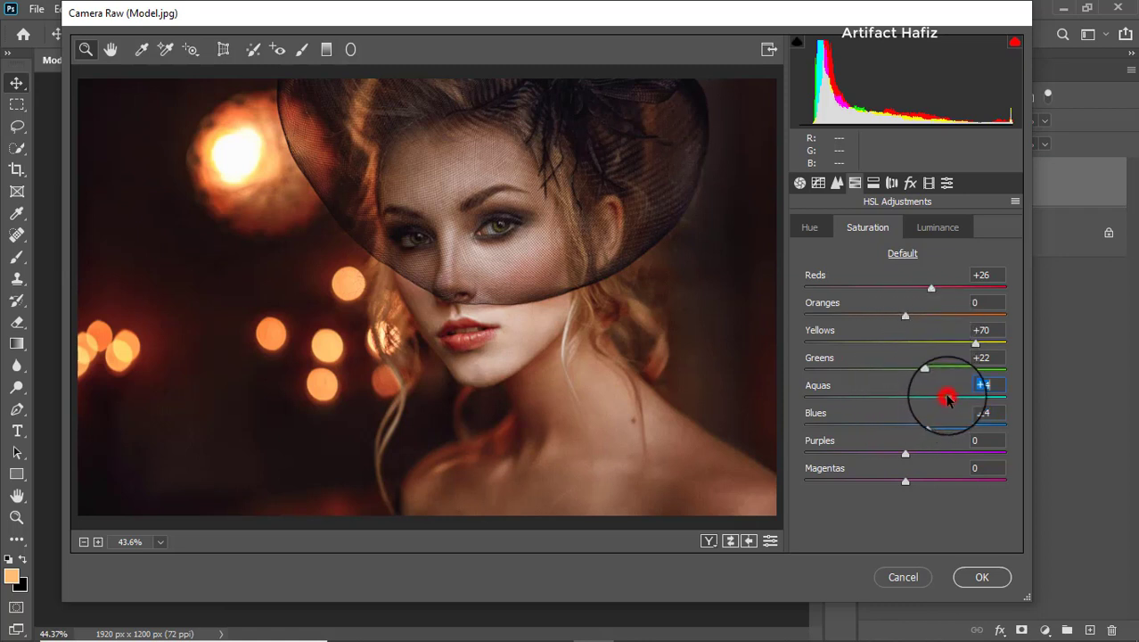
{"action": "left_click_drag", "start_coordinate": [948, 399], "coordinate": [911, 398]}
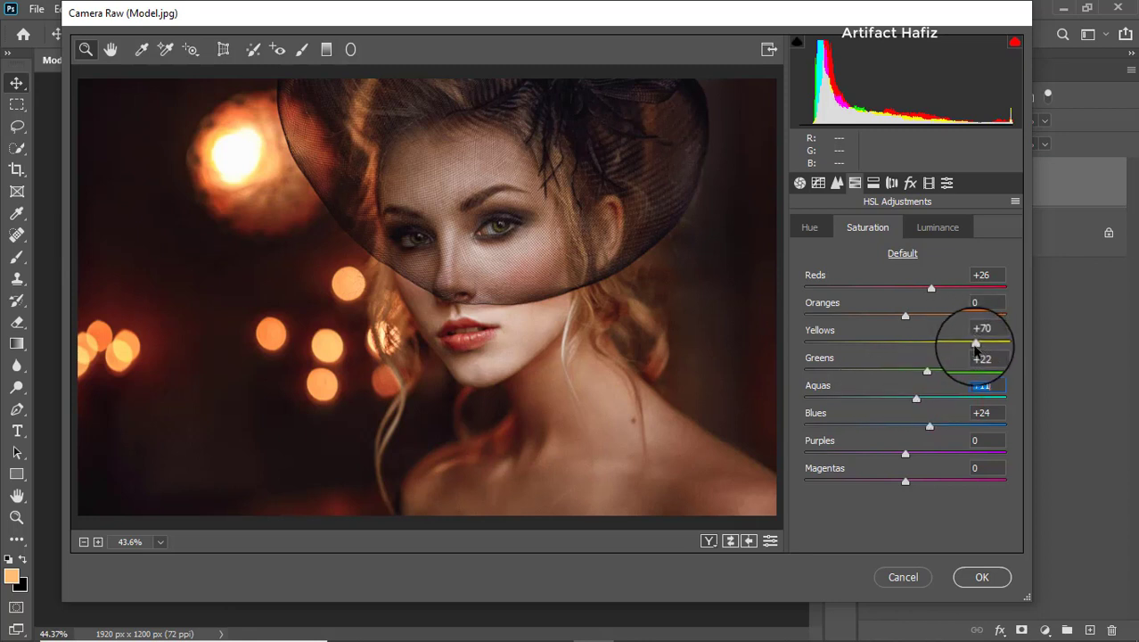
{"action": "left_click_drag", "start_coordinate": [976, 343], "coordinate": [938, 345]}
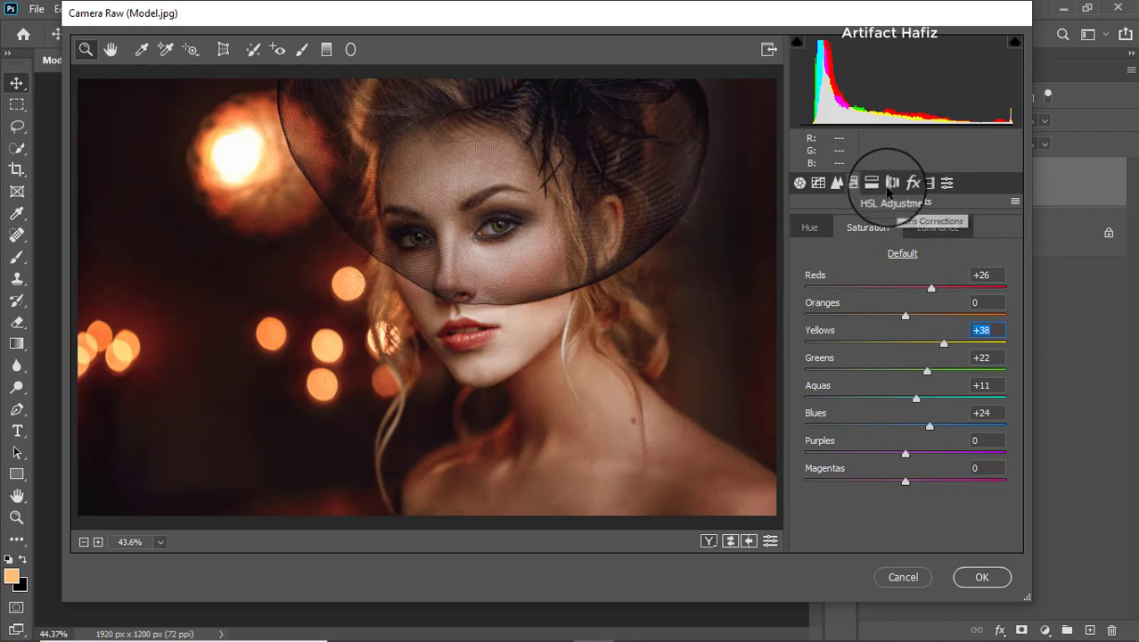
- Set the HSL luminance to Reds -11, Oranges +16, Yellows +24, Greens -13, Aquas -18 and Blues -9
{"action": "left_click", "coordinate": [934, 230]}
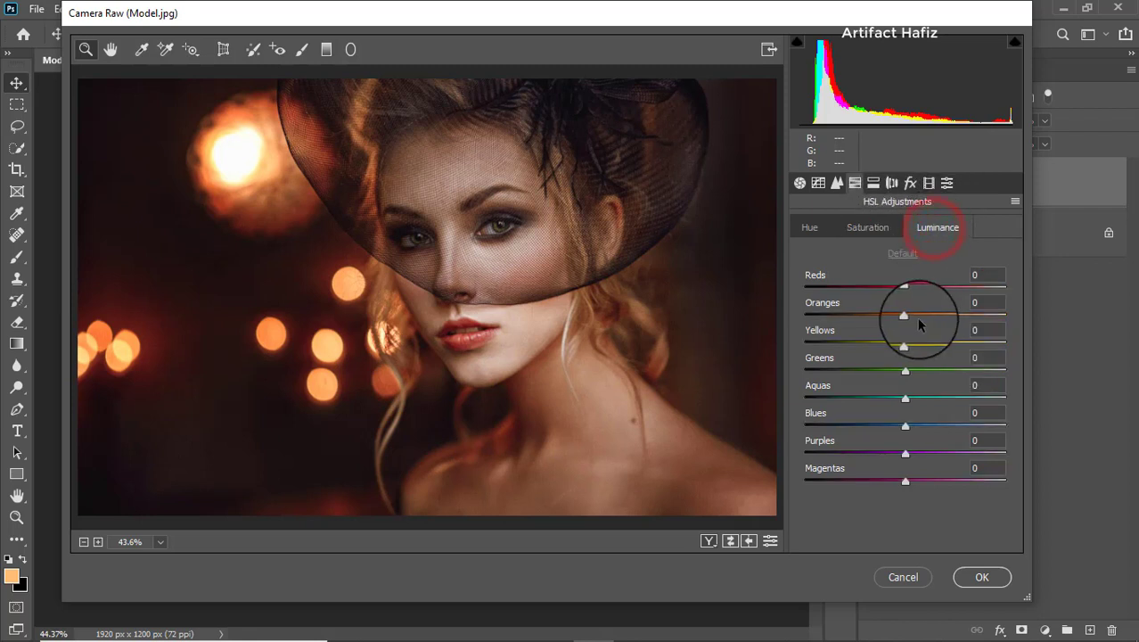
{"action": "left_click_drag", "start_coordinate": [906, 318], "coordinate": [895, 289]}
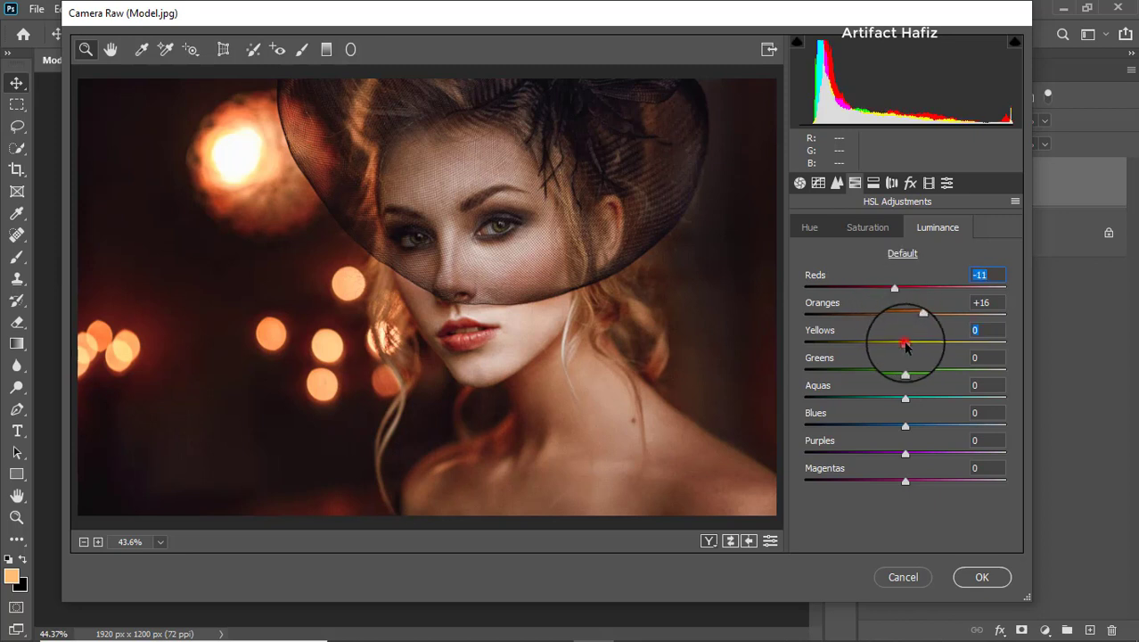
{"action": "left_click_drag", "start_coordinate": [906, 346], "coordinate": [895, 424]}
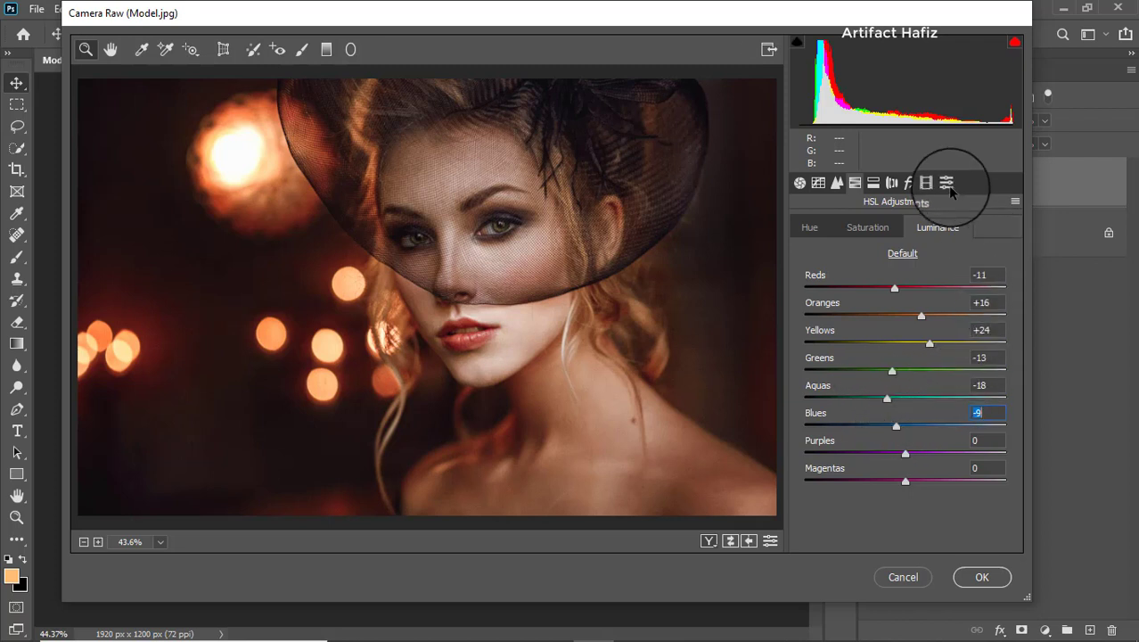
- Split-tone the highlights with Hue 47 and Saturation 5
{"action": "left_click", "coordinate": [873, 183]}
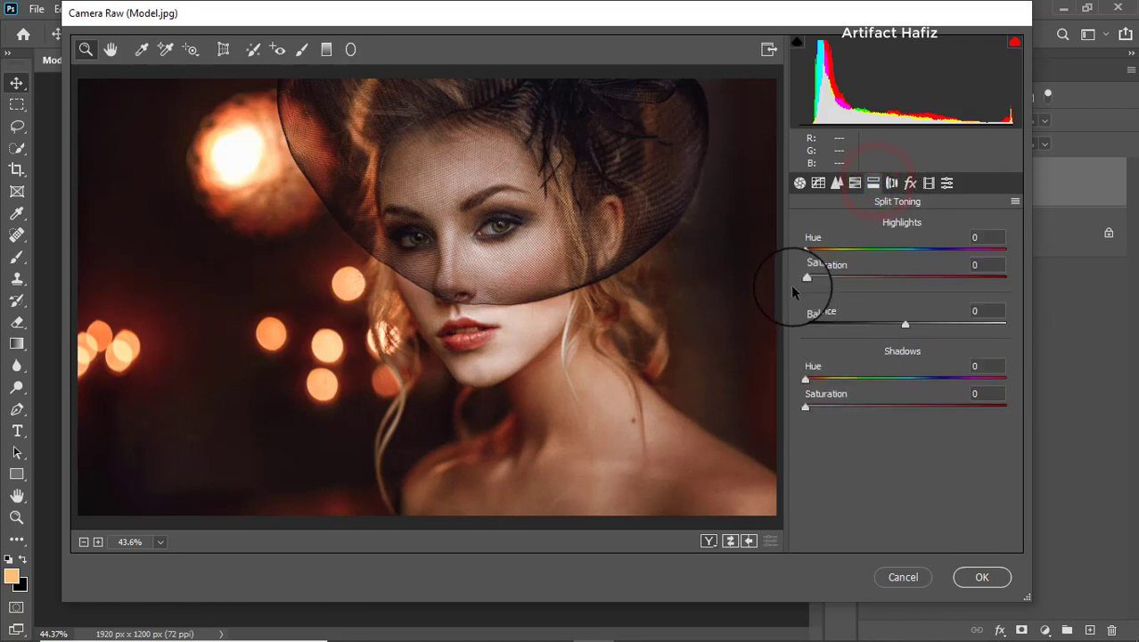
{"action": "left_click_drag", "start_coordinate": [843, 282], "coordinate": [852, 282]}
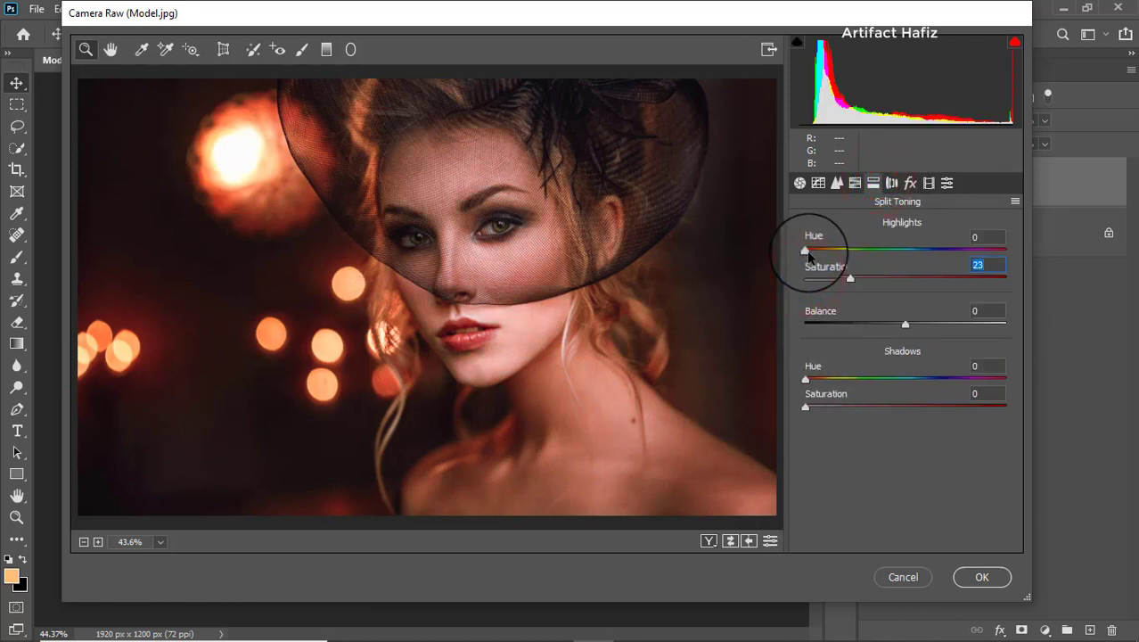
{"action": "left_click_drag", "start_coordinate": [806, 249], "coordinate": [835, 264]}
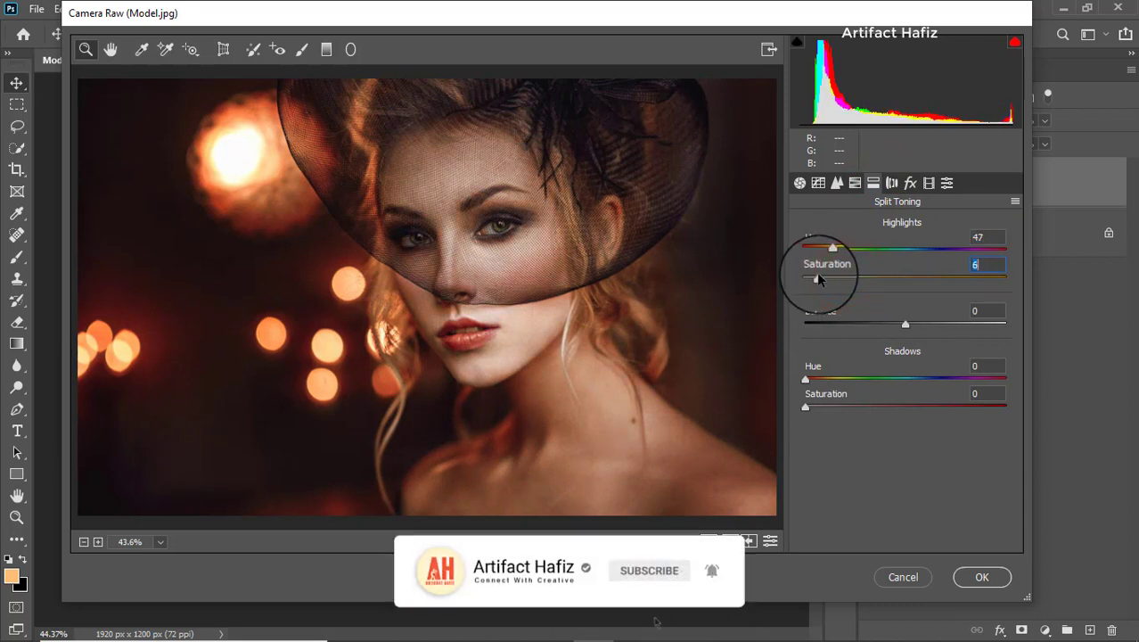
{"action": "left_click_drag", "start_coordinate": [816, 277], "coordinate": [814, 276]}
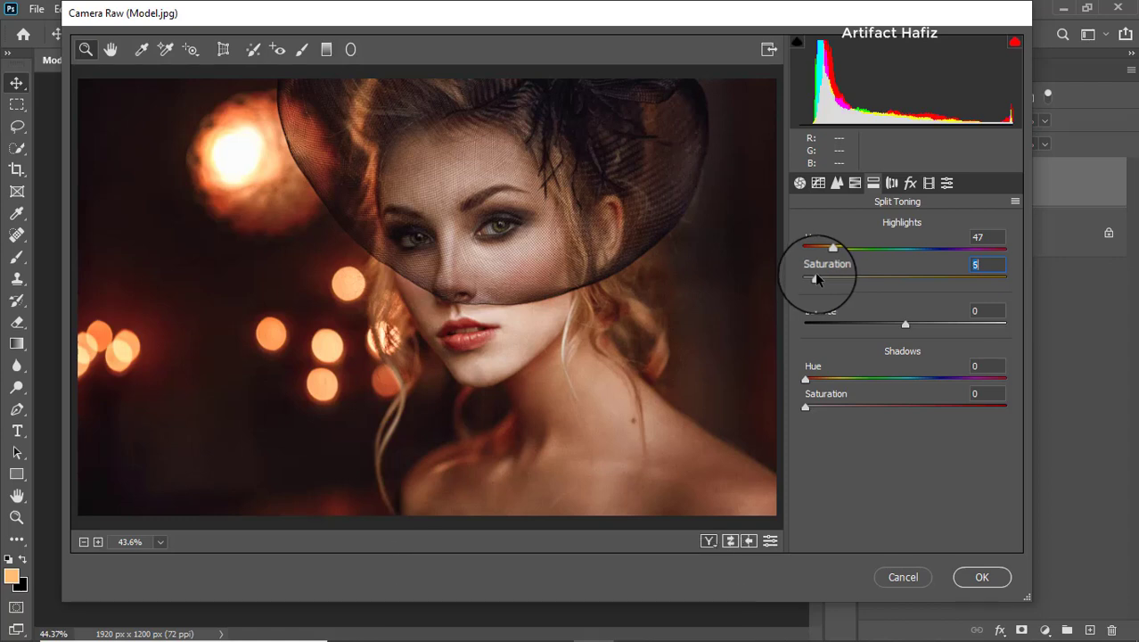
- Split-tone the shadows with Hue 221 and Saturation 5
{"action": "left_click_drag", "start_coordinate": [804, 409], "coordinate": [879, 407]}
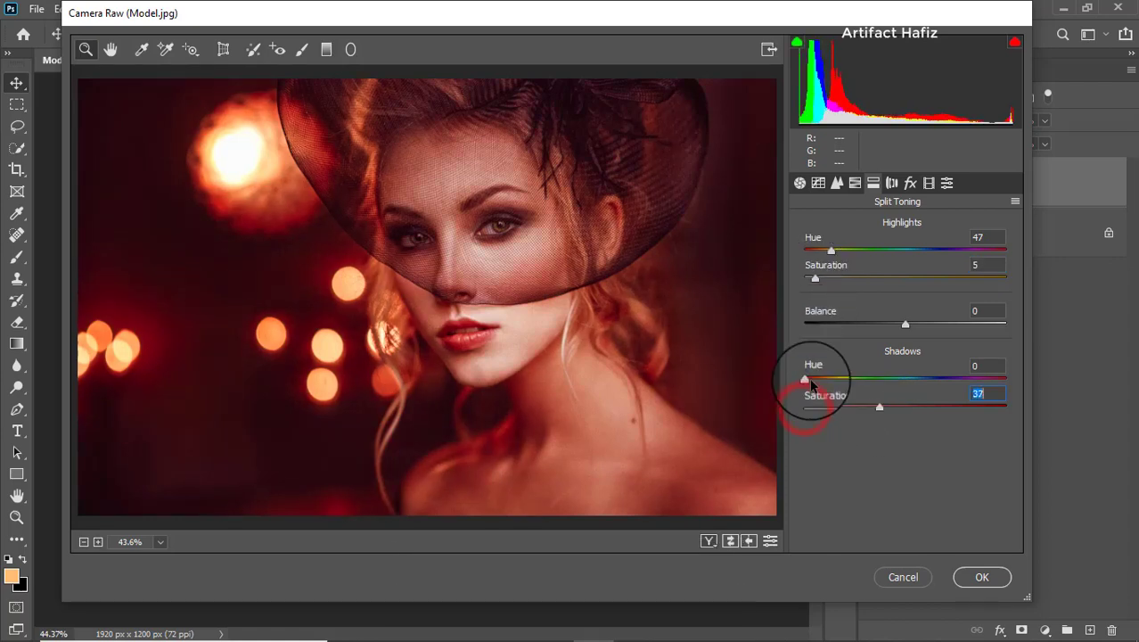
{"action": "left_click_drag", "start_coordinate": [806, 381], "coordinate": [927, 382]}
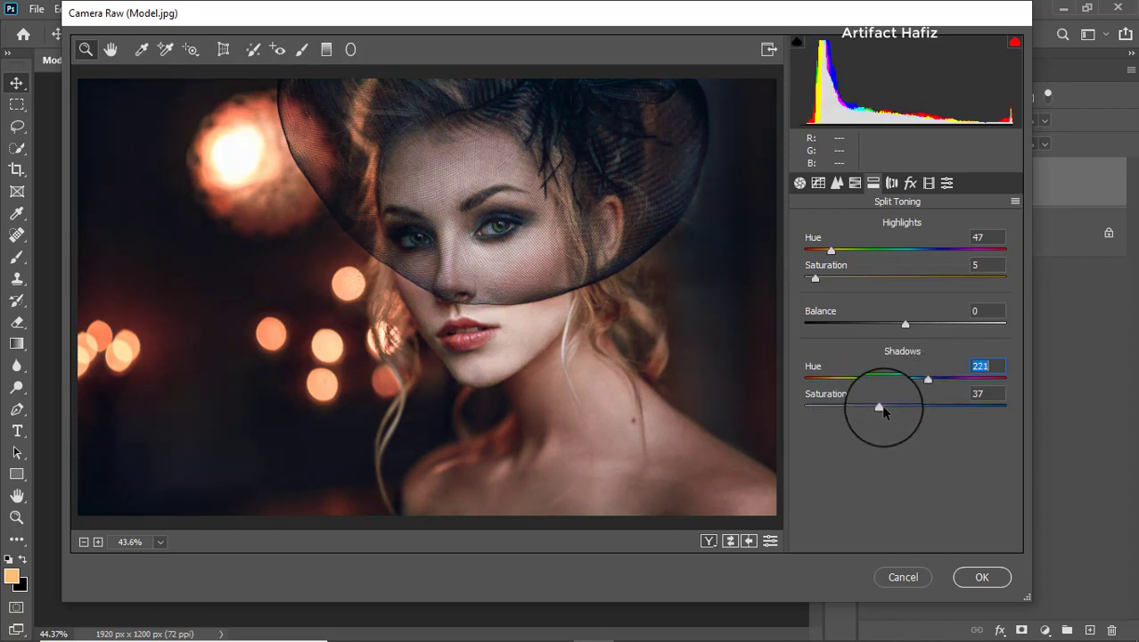
{"action": "left_click_drag", "start_coordinate": [881, 405], "coordinate": [815, 408]}
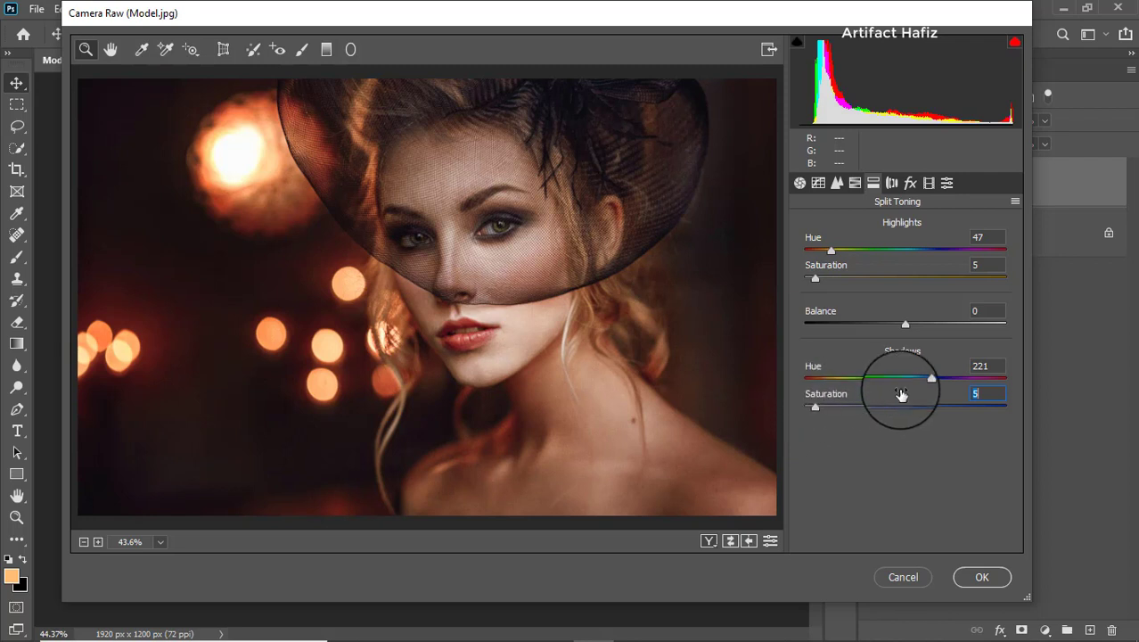
- Set the calibration saturation to Red Primary -33, Green Primary +21 and Blue Primary +13, and apply the Camera Raw filter
{"action": "left_click", "coordinate": [929, 183]}
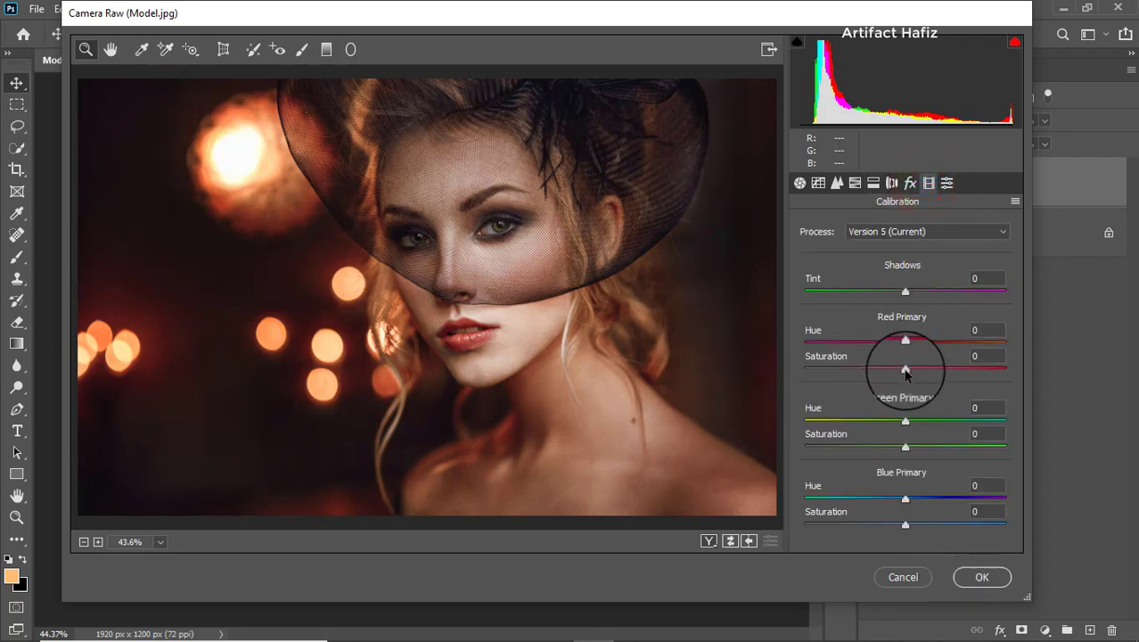
{"action": "left_click_drag", "start_coordinate": [905, 370], "coordinate": [879, 372]}
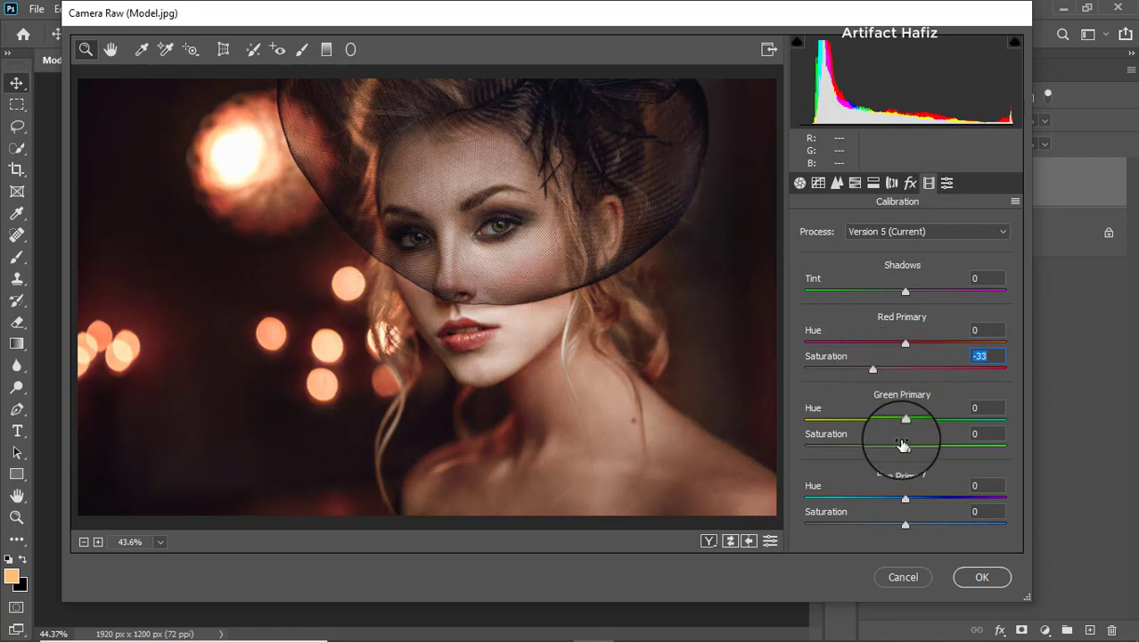
{"action": "mouse_move", "coordinate": [906, 445]}
{"action": "left_mouse_down"}
{"action": "mouse_move", "coordinate": [941, 446]}
{"action": "mouse_move", "coordinate": [916, 450]}
{"action": "left_mouse_up"}
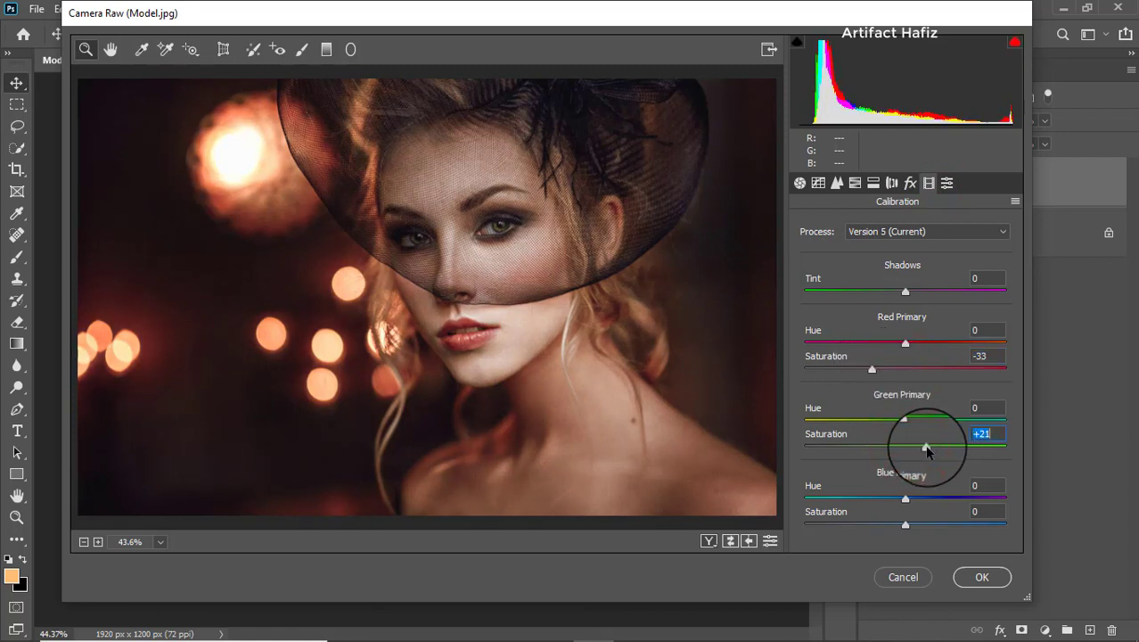
{"action": "mouse_move", "coordinate": [906, 525]}
{"action": "left_mouse_down"}
{"action": "mouse_move", "coordinate": [938, 526]}
{"action": "mouse_move", "coordinate": [919, 526]}
{"action": "left_mouse_up"}
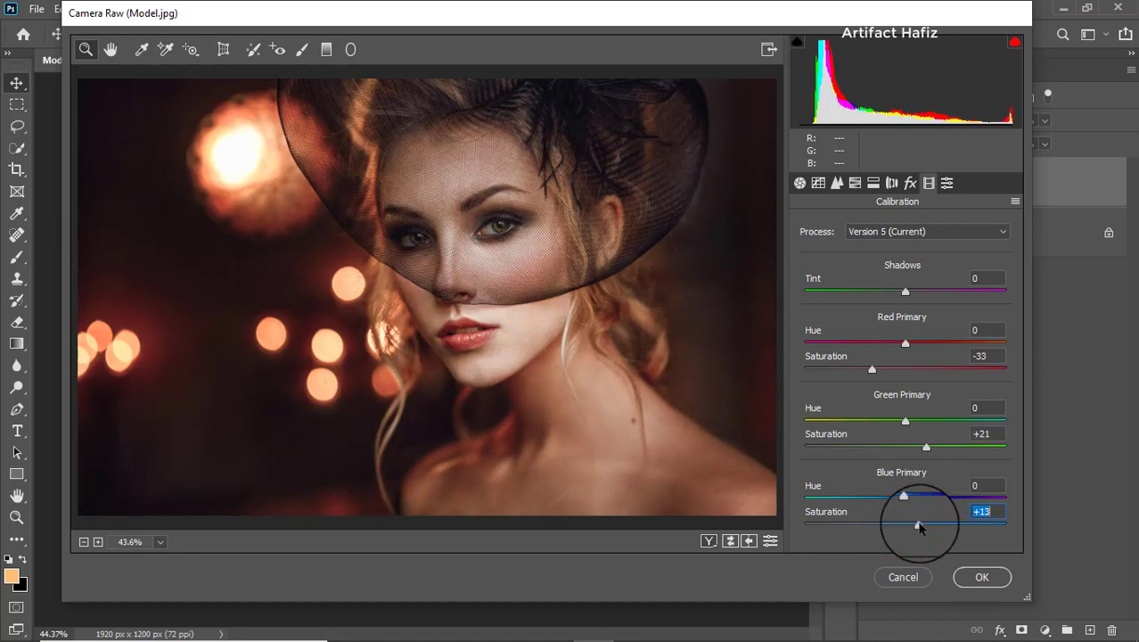
{"action": "left_click", "coordinate": [981, 578]}
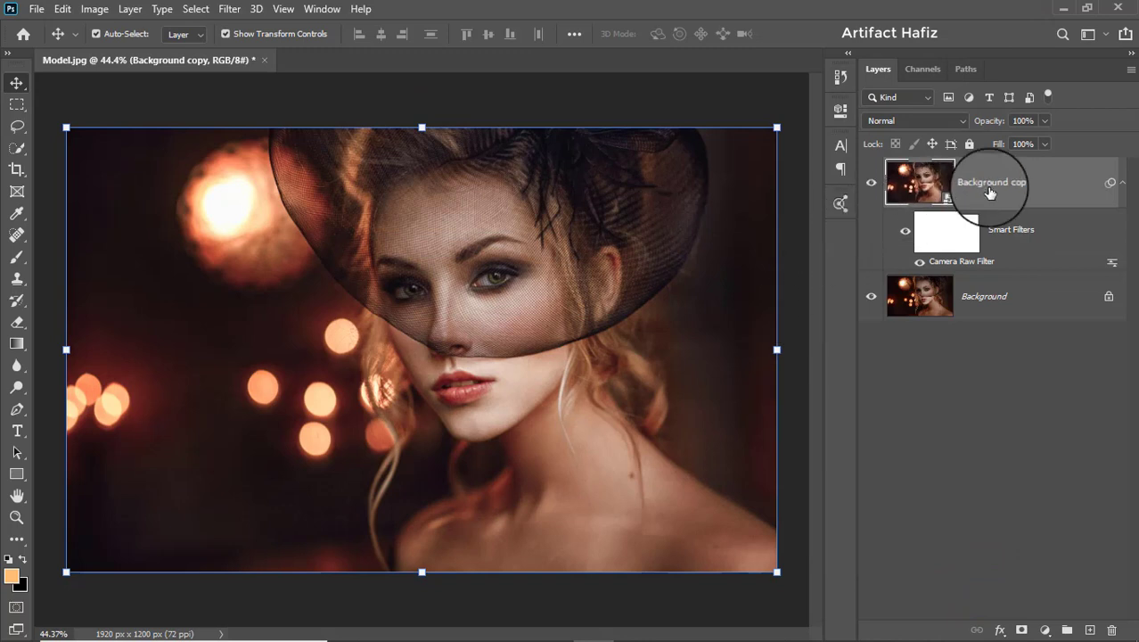
- Add a Color Lookup adjustment layer above the Background copy layer using the Soft_Warming.look 3D LUT
{"action": "left_click", "coordinate": [989, 187]}
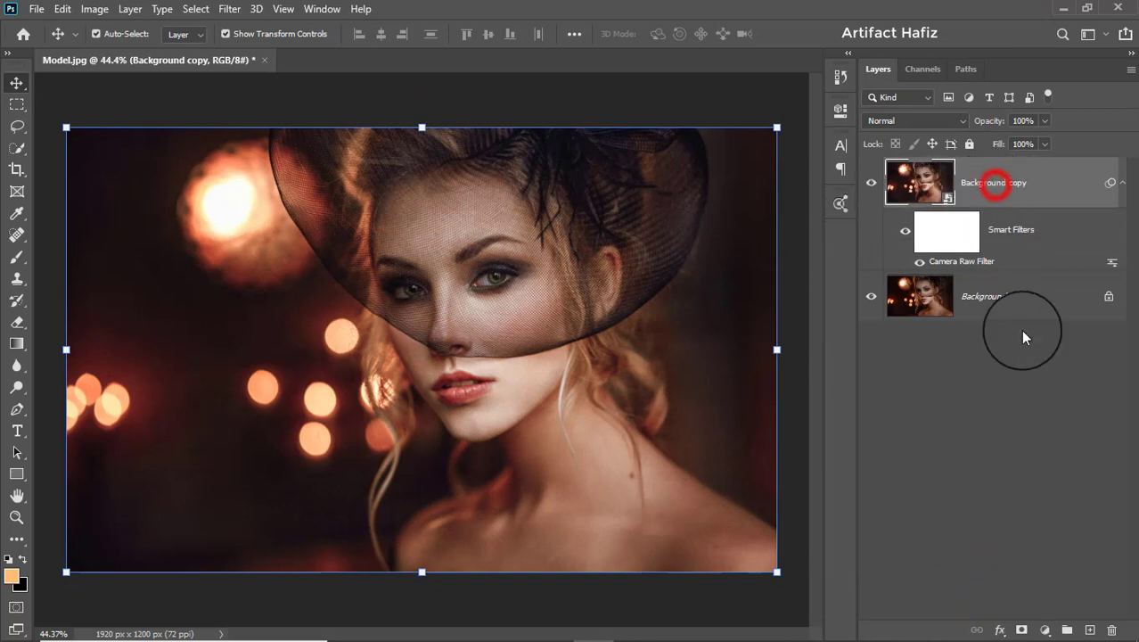
{"action": "left_click", "coordinate": [1043, 629]}
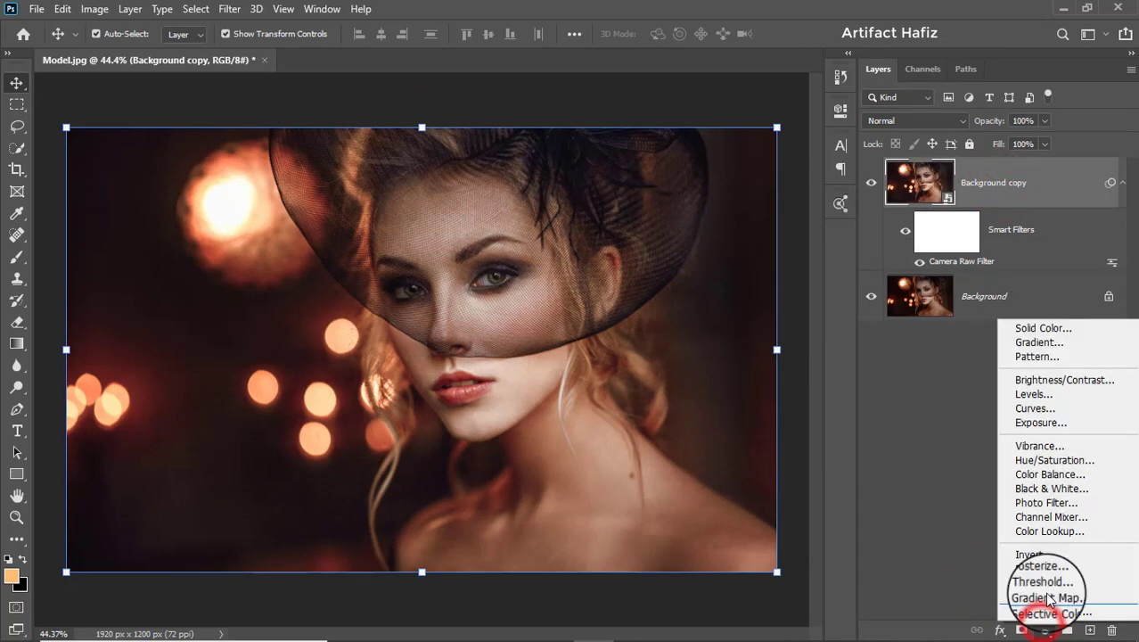
{"action": "left_click", "coordinate": [1050, 531]}
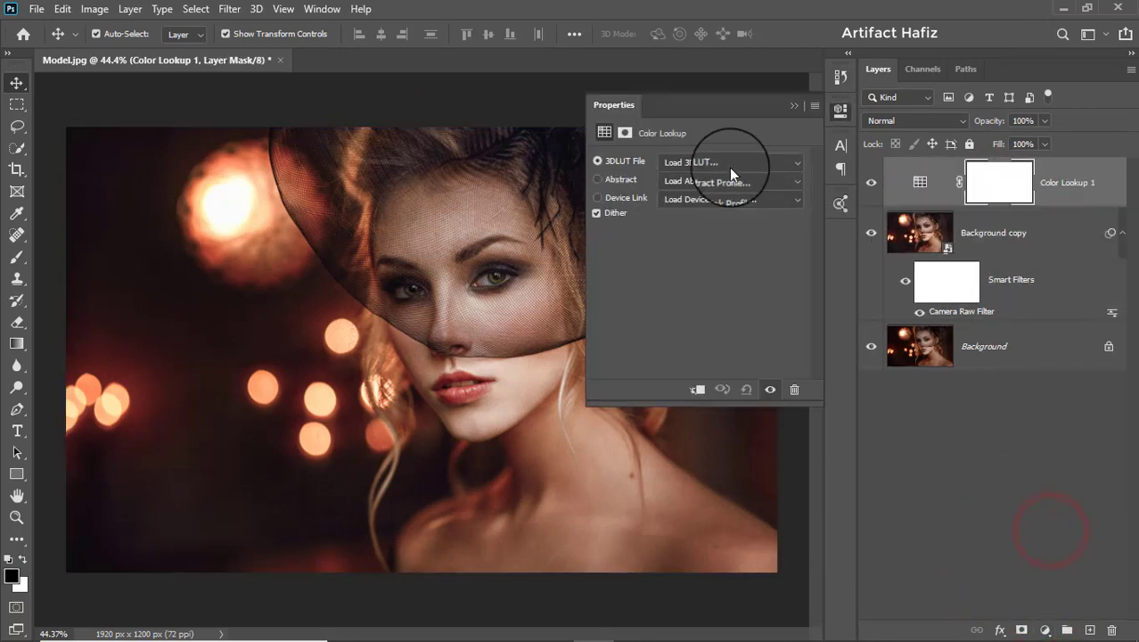
{"action": "left_click", "coordinate": [723, 155]}
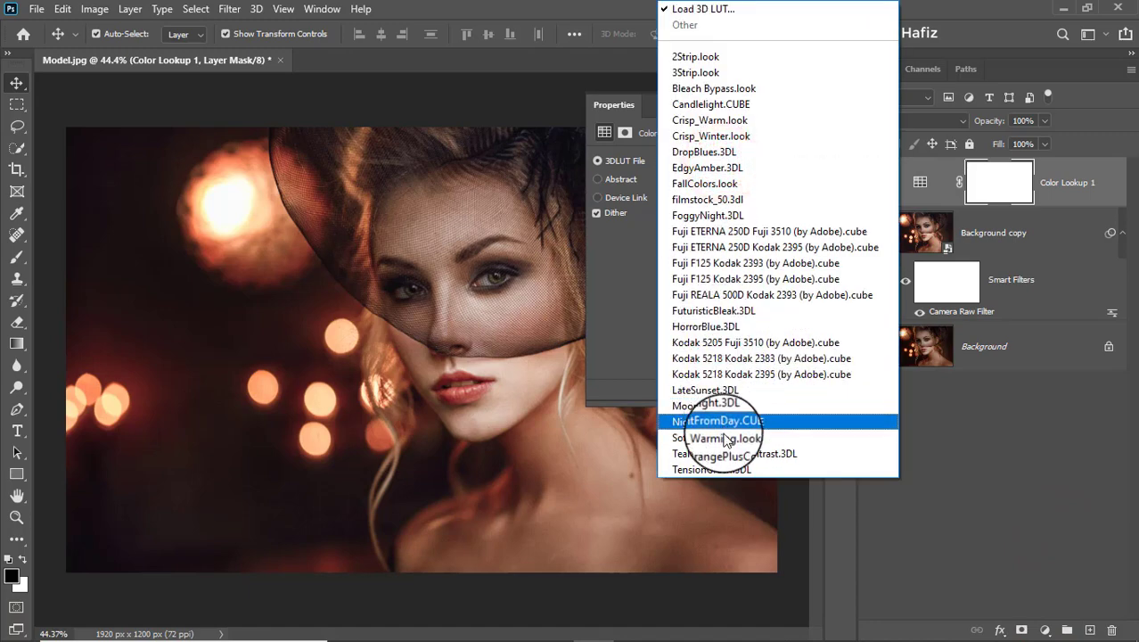
{"action": "left_click", "coordinate": [718, 437]}
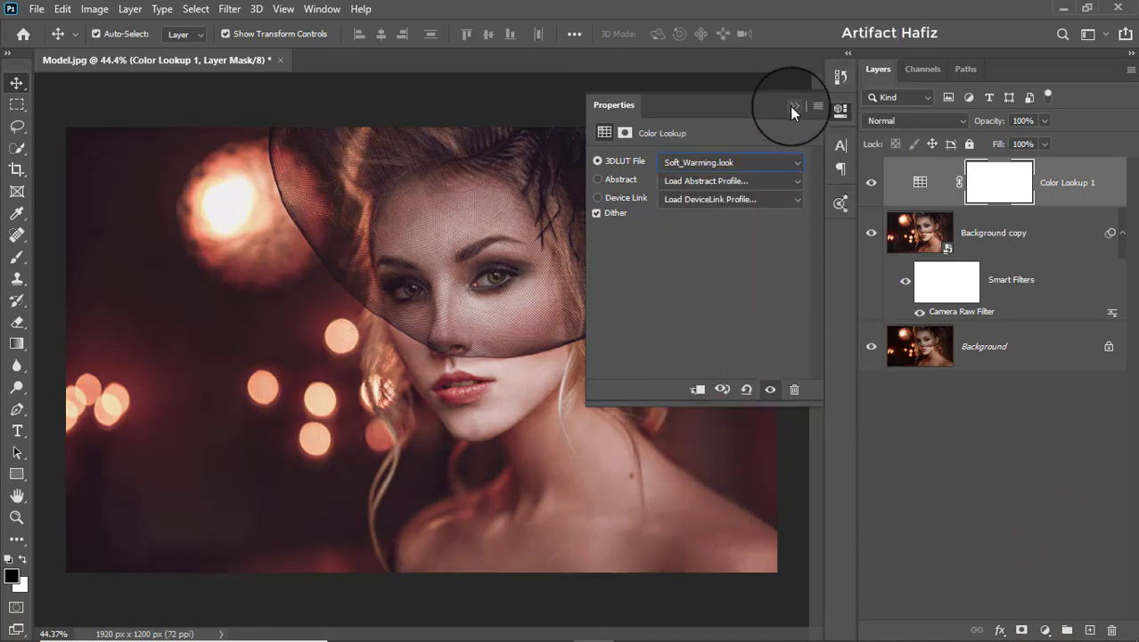
{"action": "left_click", "coordinate": [792, 106]}
- Set the Color Lookup layer's blend mode to Luminosity and its opacity to 72%
{"action": "left_click", "coordinate": [937, 120]}
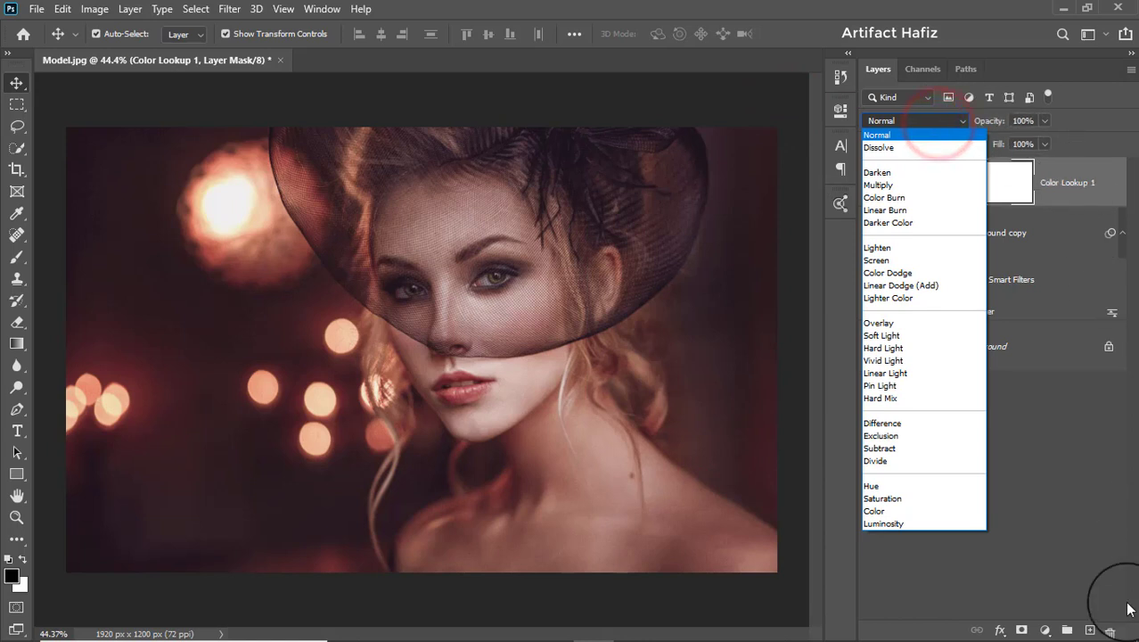
{"action": "left_click", "coordinate": [888, 523]}
{"action": "left_click", "coordinate": [871, 185]}
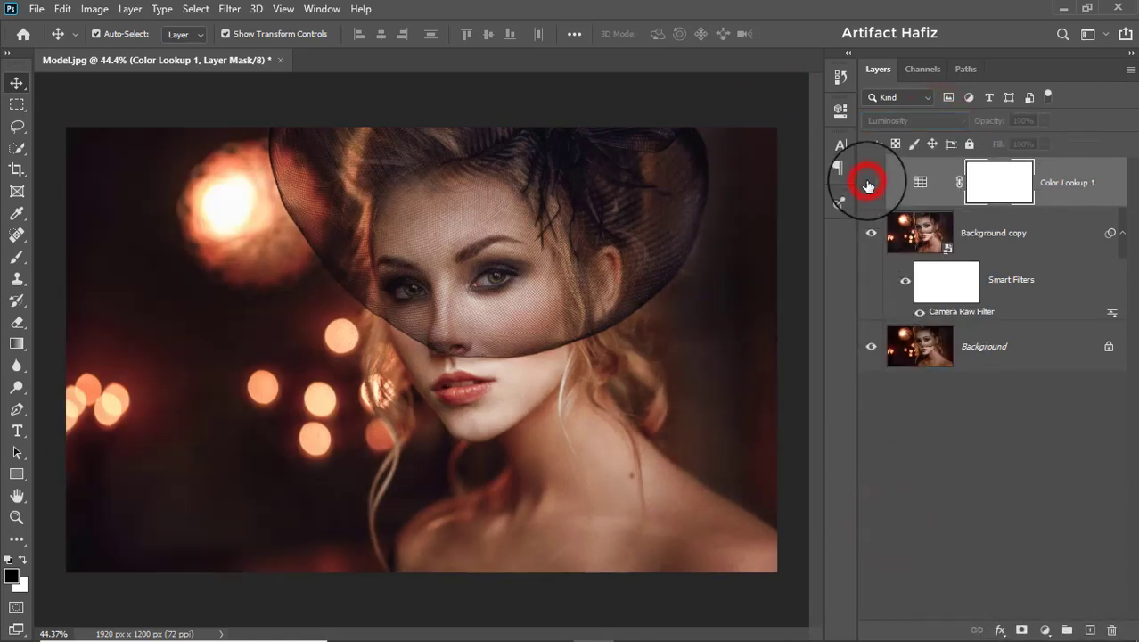
{"action": "left_click", "coordinate": [870, 184]}
{"action": "left_click", "coordinate": [1069, 175]}
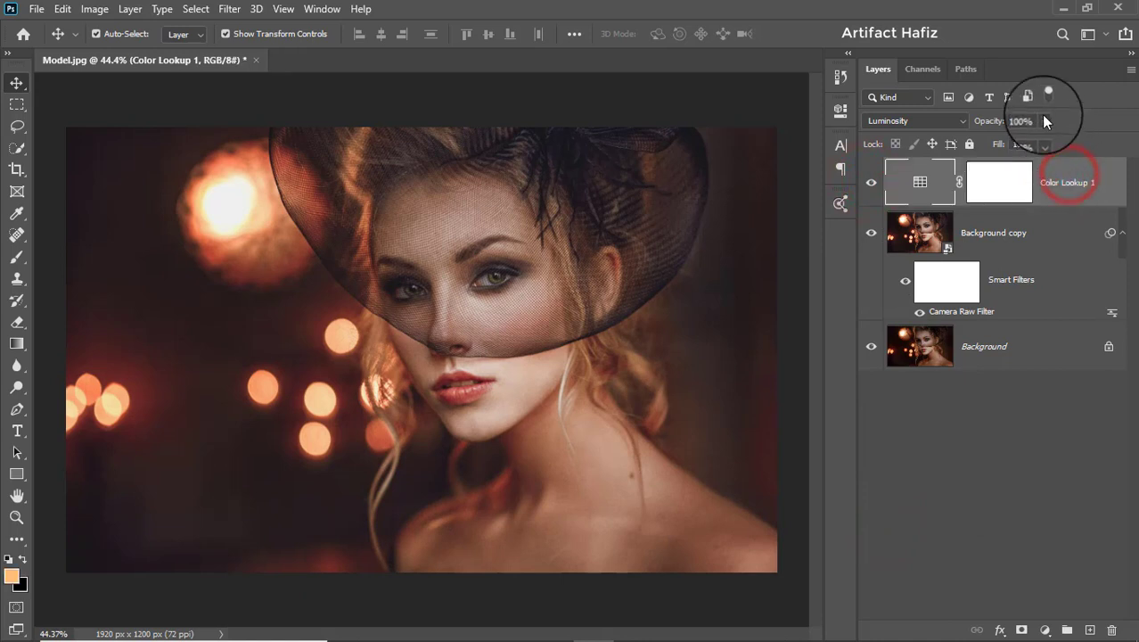
{"action": "left_click", "coordinate": [1045, 121]}
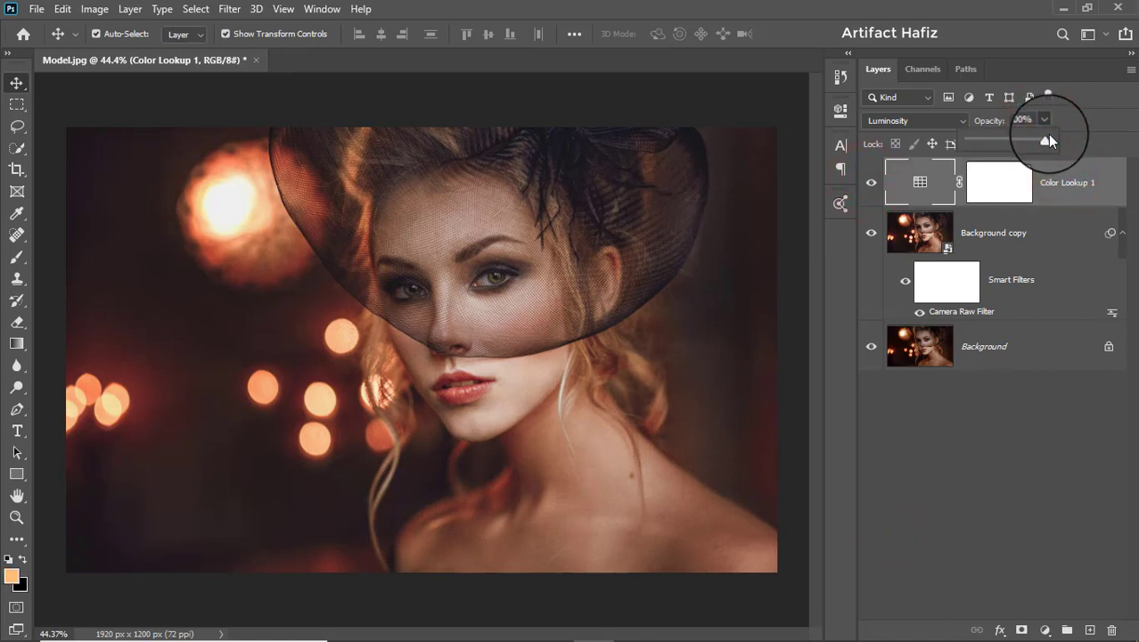
{"action": "left_click_drag", "start_coordinate": [1046, 139], "coordinate": [1023, 141]}
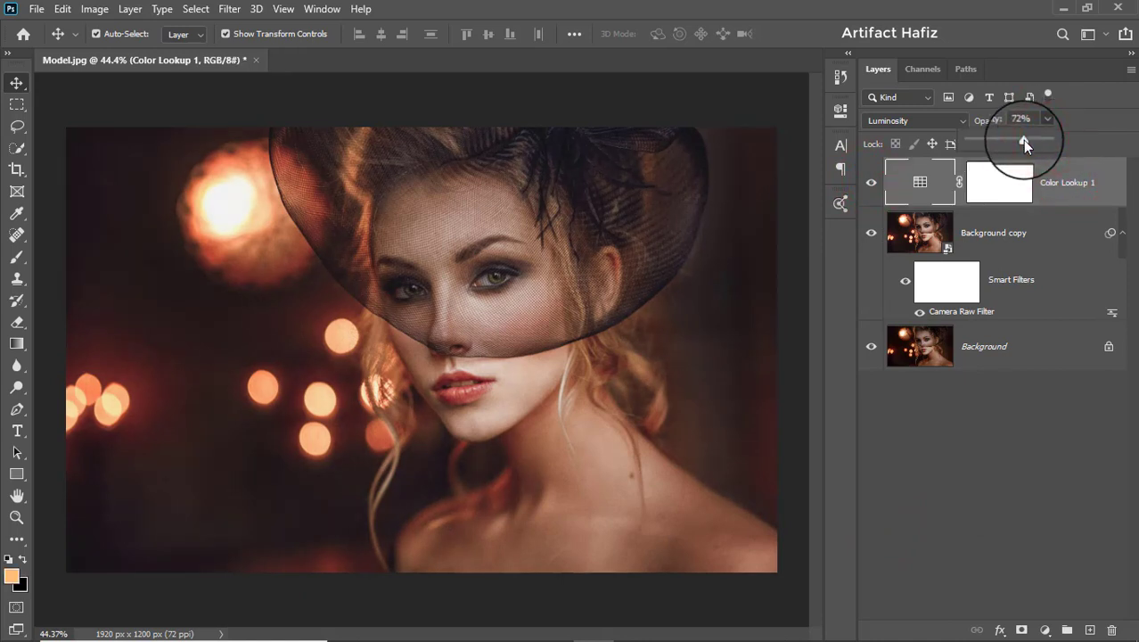
- Target the Color Lookup layer's mask and set up a Soft Round brush with black as the foreground color
{"action": "left_click", "coordinate": [999, 185]}
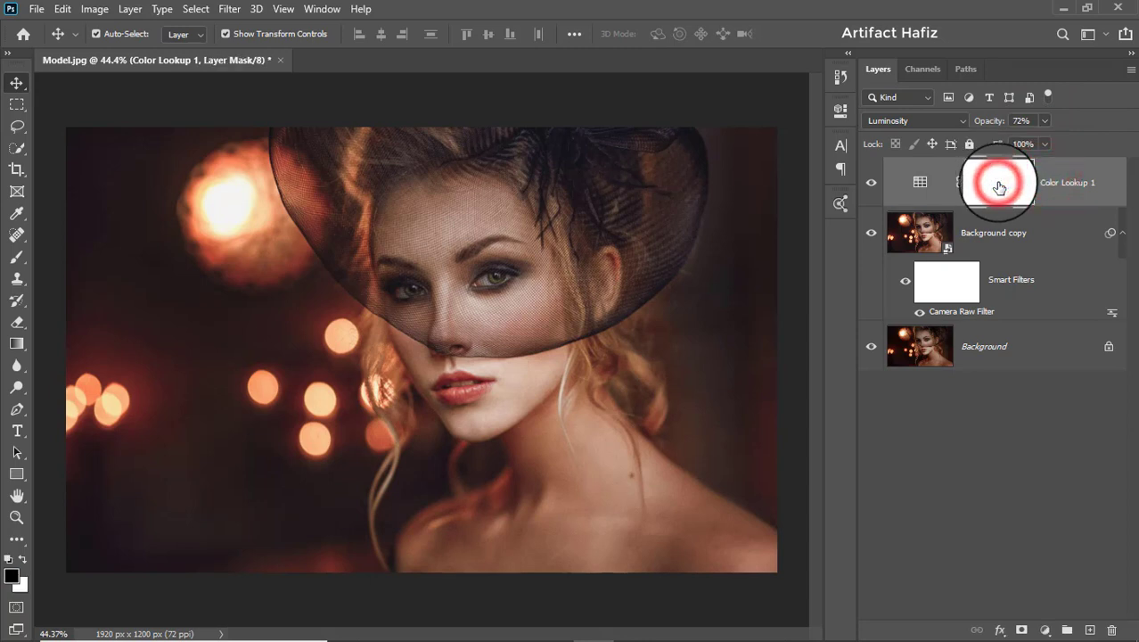
{"action": "left_click", "coordinate": [15, 258]}
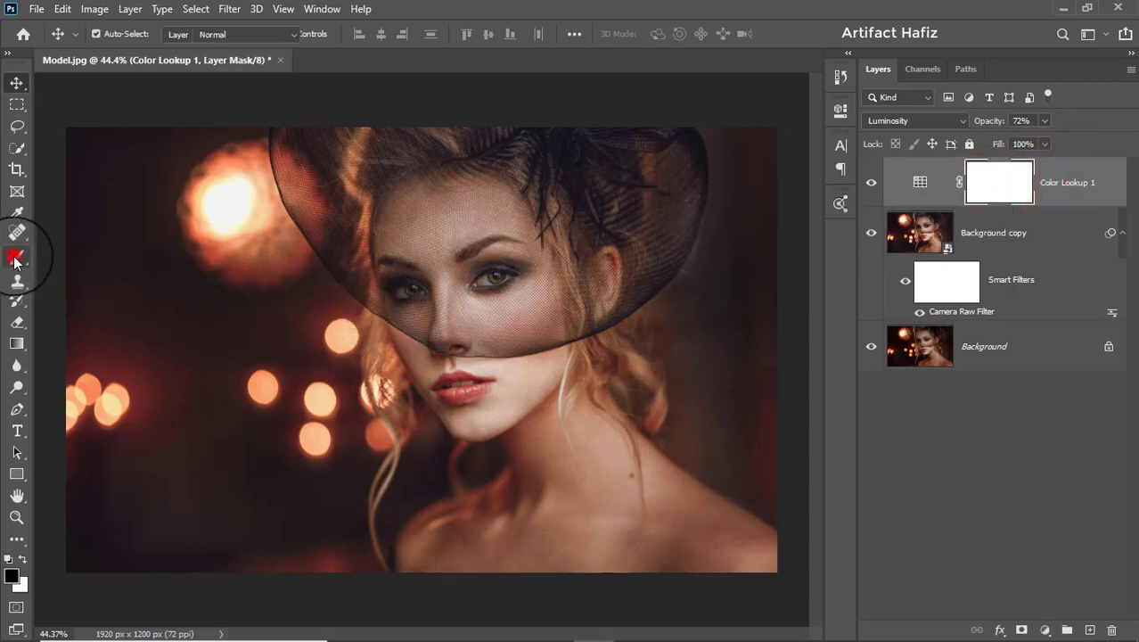
{"action": "left_click", "coordinate": [23, 560]}
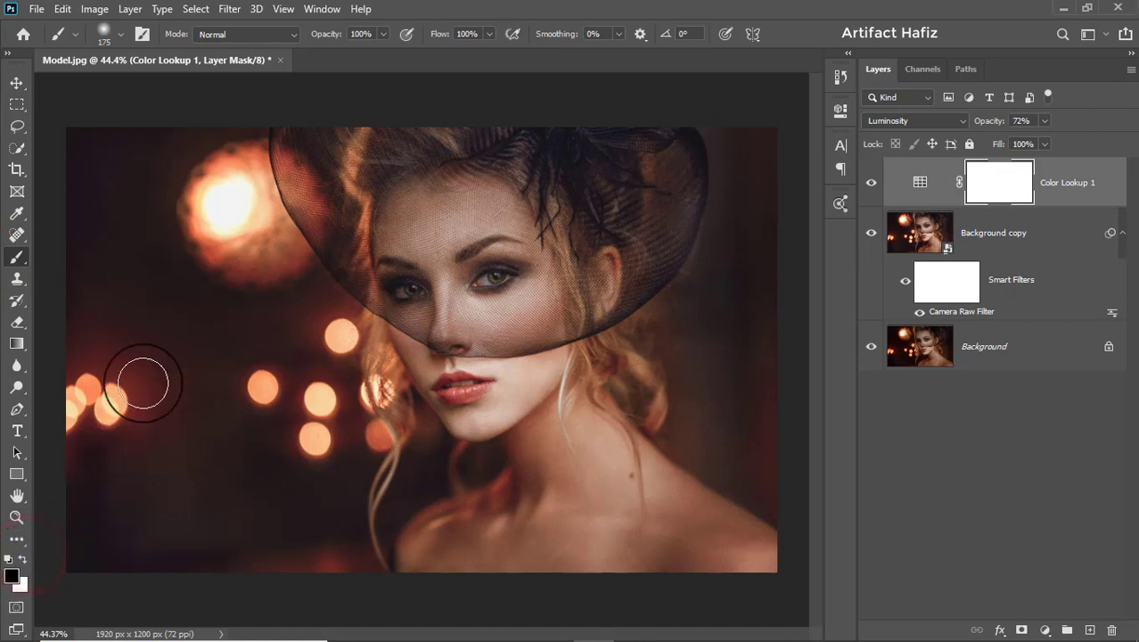
{"action": "left_click", "coordinate": [115, 37]}
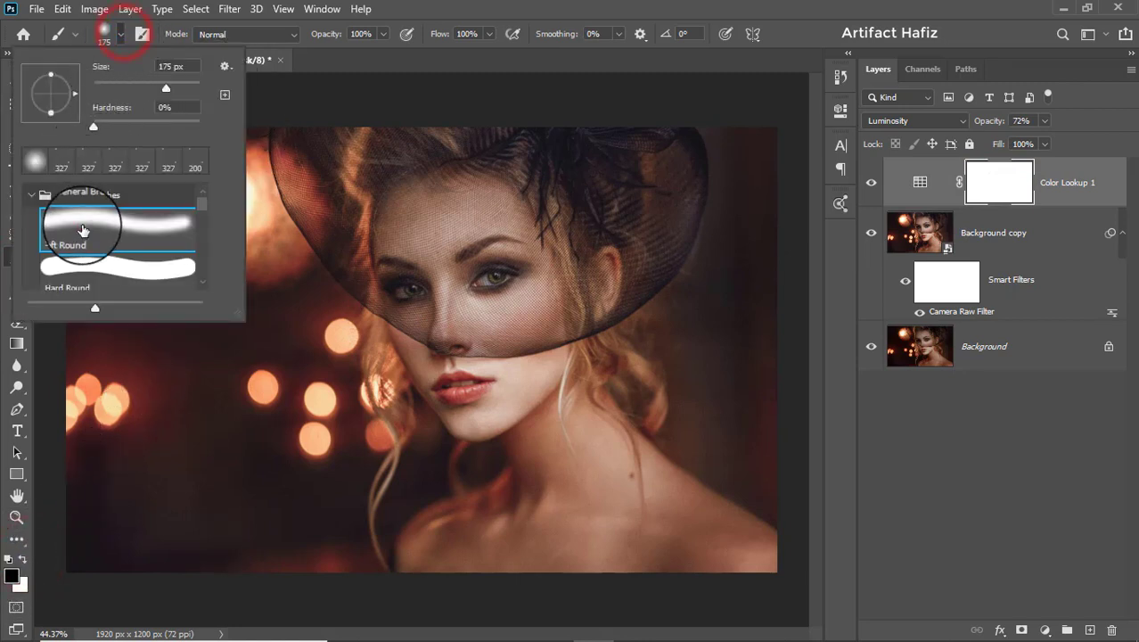
{"action": "left_click", "coordinate": [79, 223]}
{"action": "left_click", "coordinate": [376, 54]}
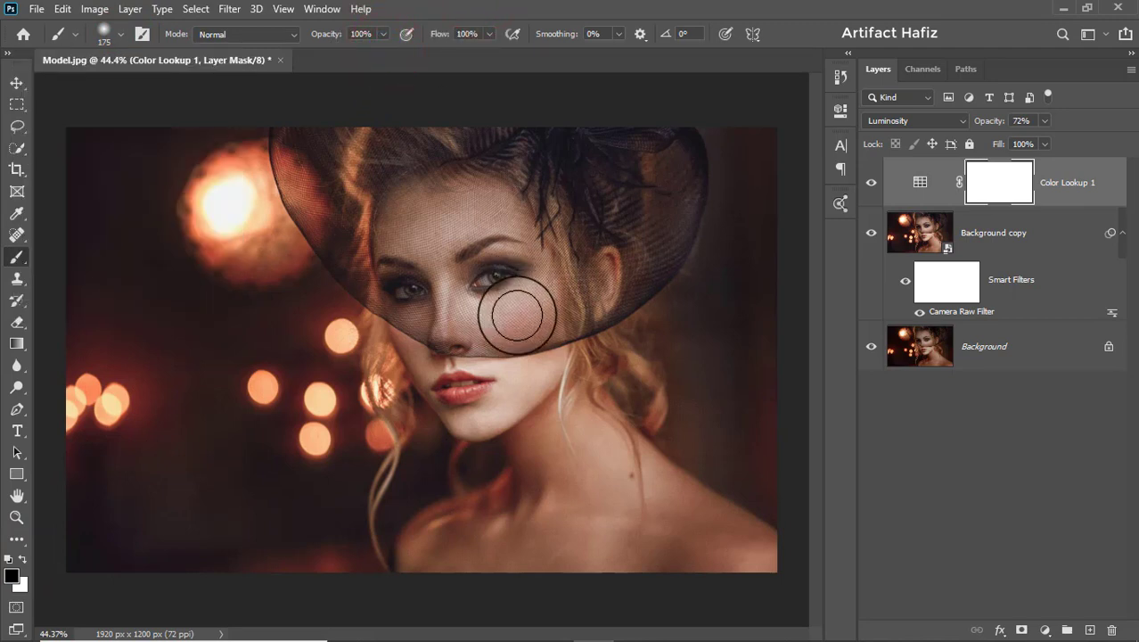
- Enlarge the brush to 500 px and mask the Color Lookup effect off the woman's hair, face, neck and shoulders
{"action": "key", "text": "bracketright"}
{"action": "key", "text": "bracketright"}
{"action": "key", "text": "bracketright"}
{"action": "key", "text": "bracketright"}
{"action": "key", "text": "bracketright"}
{"action": "key", "text": "bracketright"}
{"action": "mouse_move", "coordinate": [457, 211]}
{"action": "left_mouse_down"}
{"action": "mouse_move", "coordinate": [491, 410]}
{"action": "mouse_move", "coordinate": [496, 327]}
{"action": "mouse_move", "coordinate": [539, 460]}
{"action": "mouse_move", "coordinate": [556, 476]}
{"action": "left_mouse_up"}
{"action": "key", "text": "bracketleft"}
{"action": "mouse_move", "coordinate": [374, 169]}
{"action": "left_mouse_down"}
{"action": "mouse_move", "coordinate": [560, 163]}
{"action": "mouse_move", "coordinate": [651, 169]}
{"action": "left_mouse_up"}
{"action": "left_click_drag", "start_coordinate": [615, 201], "coordinate": [527, 310]}
{"action": "mouse_move", "coordinate": [514, 335]}
{"action": "left_mouse_down"}
{"action": "mouse_move", "coordinate": [590, 512]}
{"action": "mouse_move", "coordinate": [575, 517]}
{"action": "left_mouse_up"}
{"action": "mouse_move", "coordinate": [546, 529]}
{"action": "left_mouse_down"}
{"action": "mouse_move", "coordinate": [507, 549]}
{"action": "mouse_move", "coordinate": [561, 566]}
{"action": "left_mouse_up"}
{"action": "mouse_move", "coordinate": [588, 572]}
{"action": "left_mouse_down"}
{"action": "mouse_move", "coordinate": [707, 584]}
{"action": "mouse_move", "coordinate": [643, 560]}
{"action": "mouse_move", "coordinate": [564, 460]}
{"action": "left_mouse_up"}
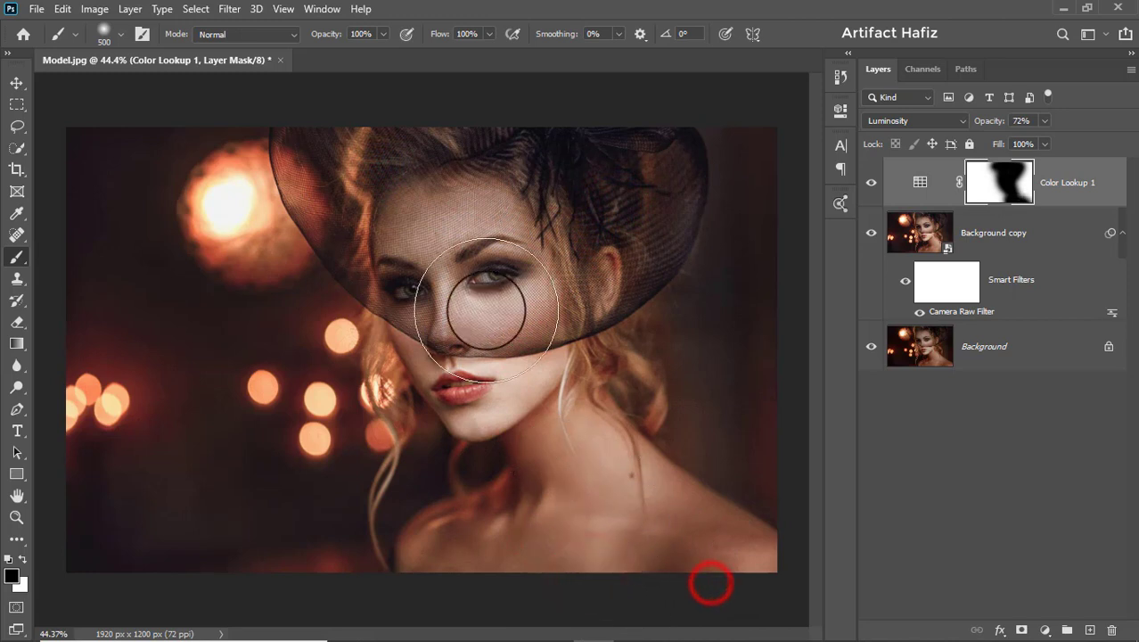
{"action": "left_click", "coordinate": [479, 309]}
{"action": "left_click", "coordinate": [17, 83]}
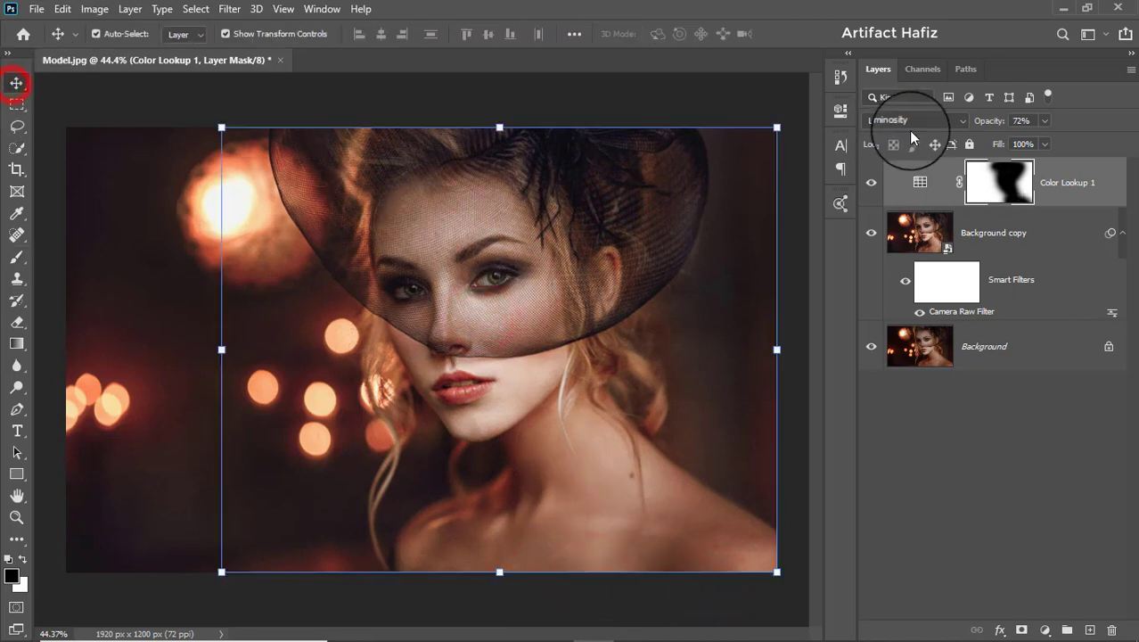
{"action": "left_click", "coordinate": [871, 183]}
{"action": "left_click", "coordinate": [871, 183]}
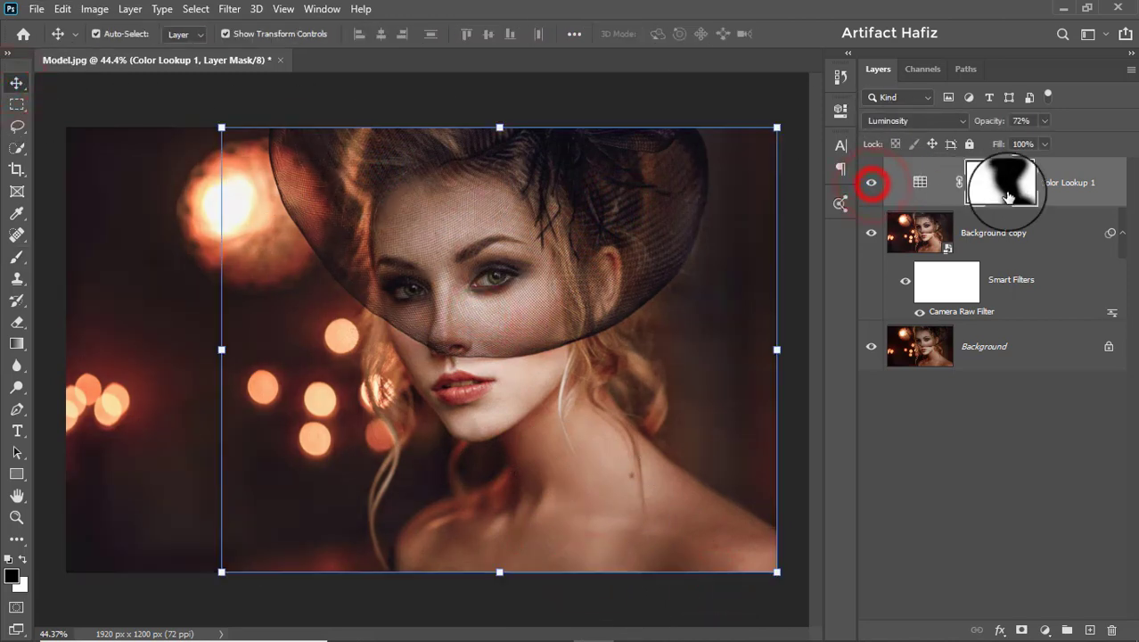
- Add a Curves adjustment layer above Color Lookup with a control point in the shadow range of the RGB curve
{"action": "left_click", "coordinate": [1052, 182]}
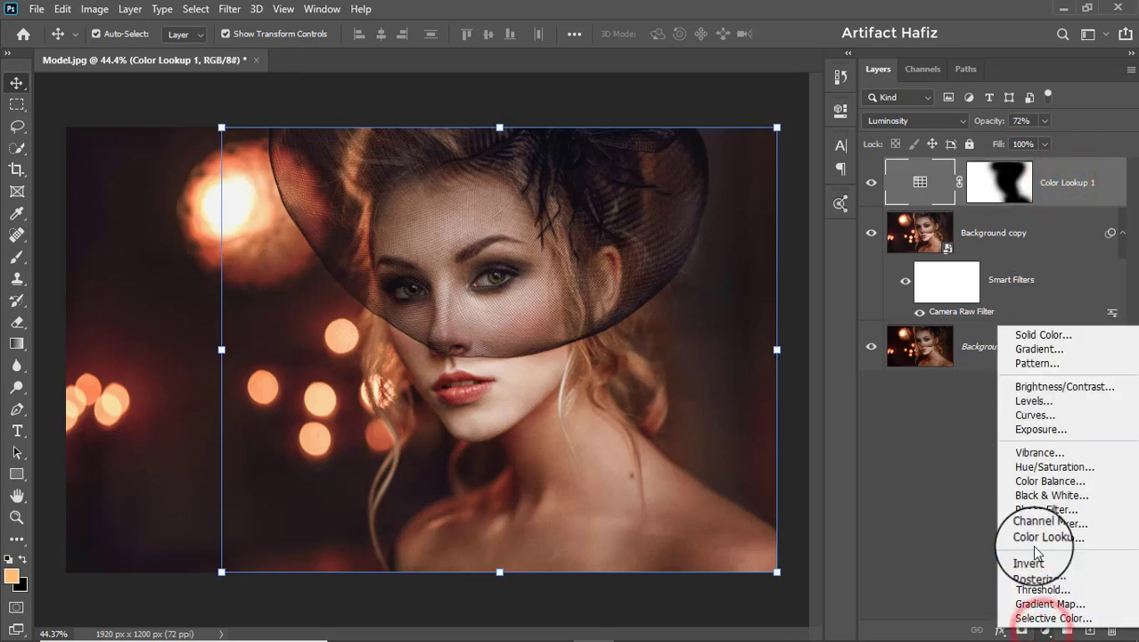
{"action": "left_click", "coordinate": [1027, 419]}
{"action": "left_click", "coordinate": [670, 319]}
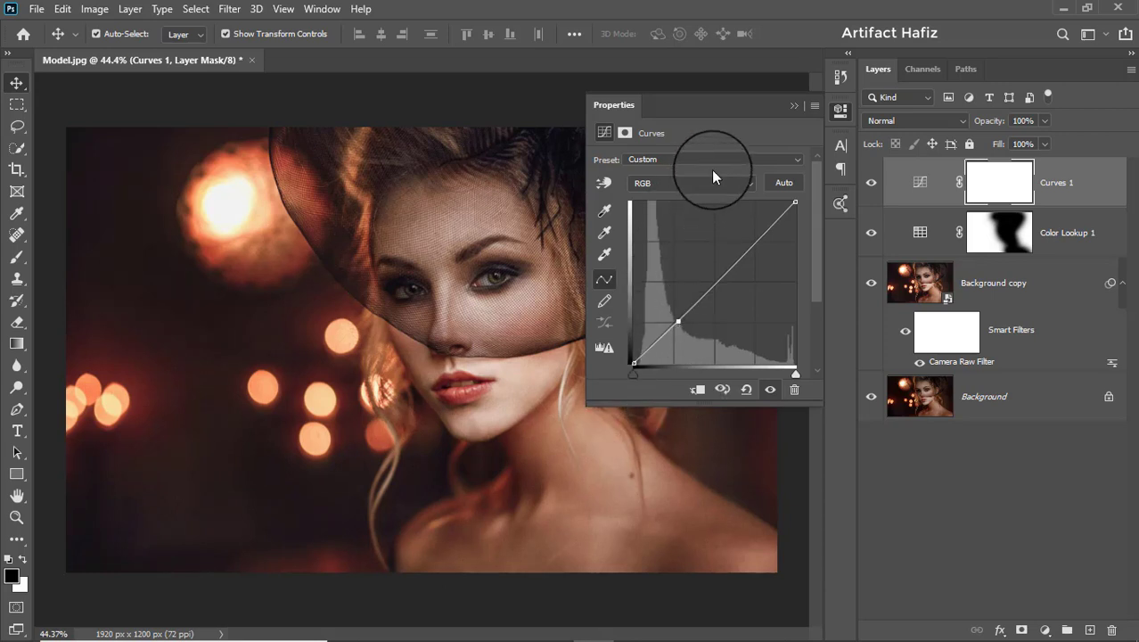
{"action": "left_click", "coordinate": [792, 106]}
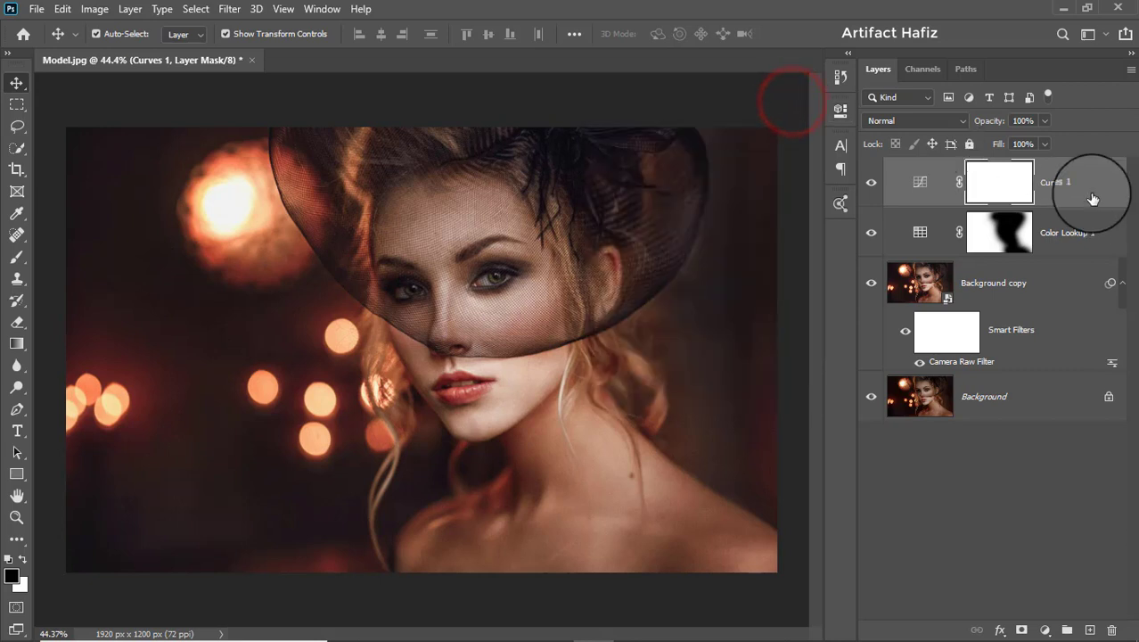
- Add a Levels adjustment layer above Curves with RGB input levels of 2 for shadows and 253 for highlights
{"action": "left_click", "coordinate": [1075, 185]}
{"action": "left_click", "coordinate": [1046, 630]}
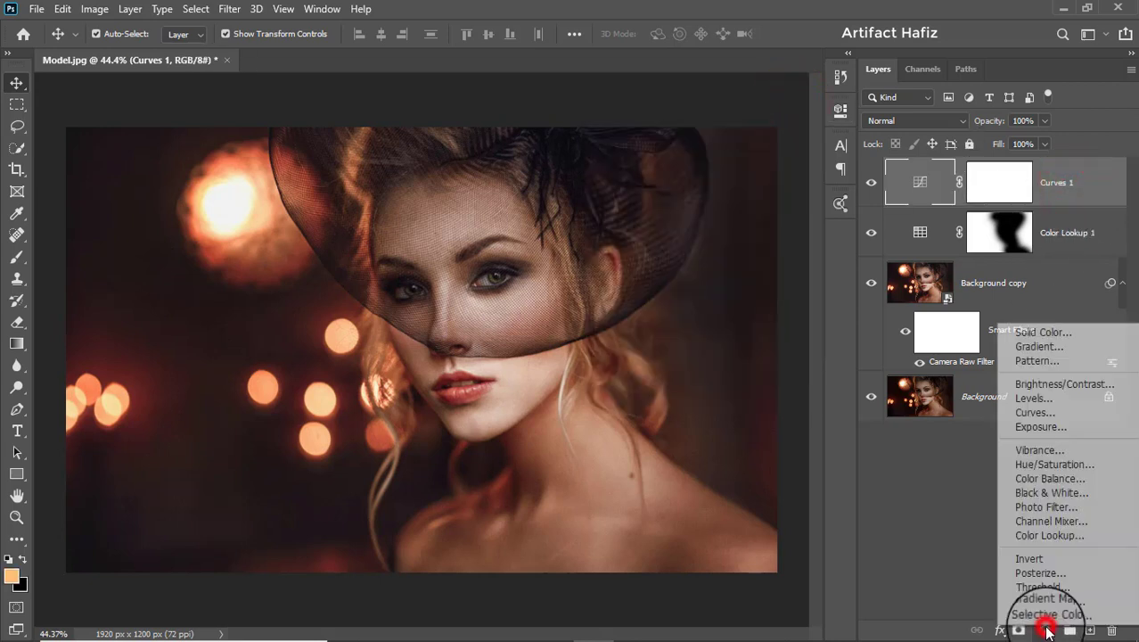
{"action": "left_click", "coordinate": [1032, 398]}
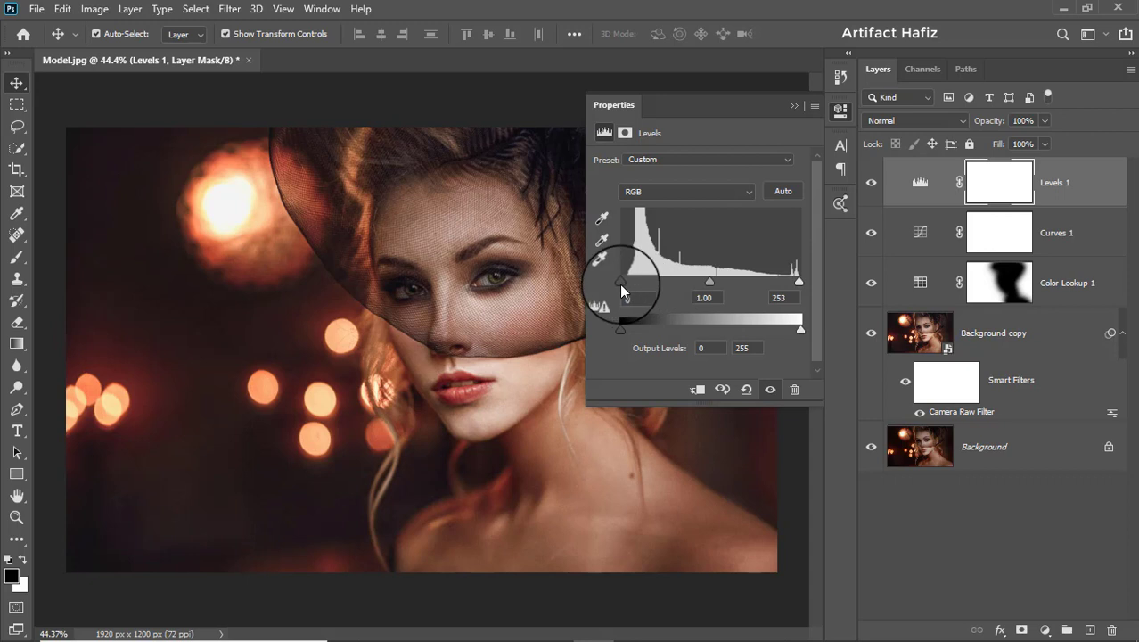
{"action": "left_click_drag", "start_coordinate": [620, 284], "coordinate": [623, 287]}
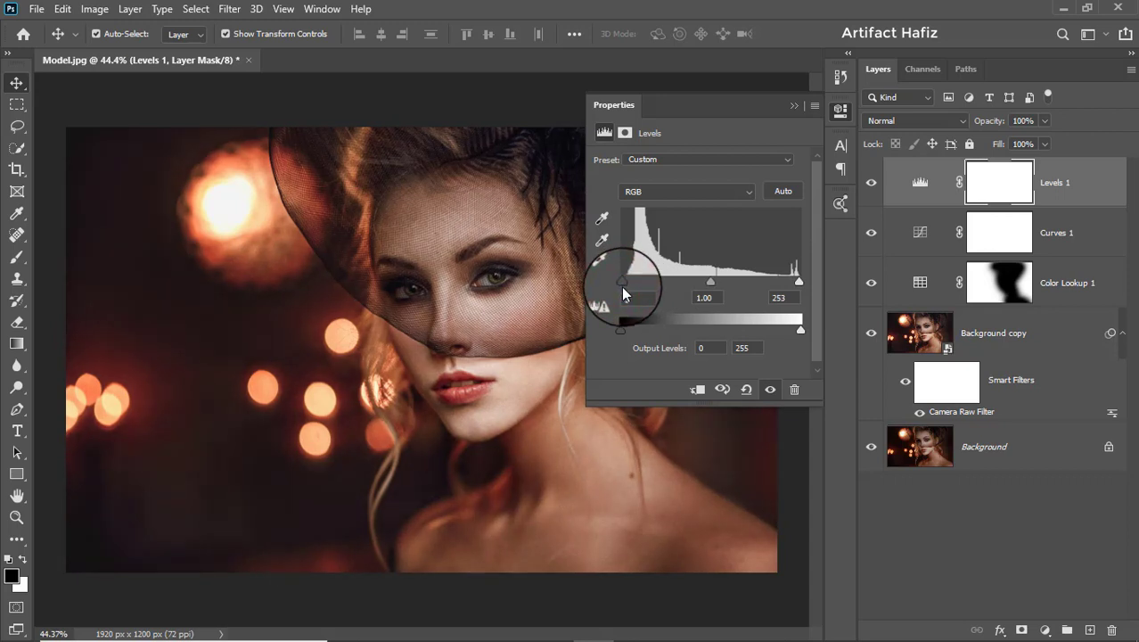
{"action": "left_click", "coordinate": [793, 105]}
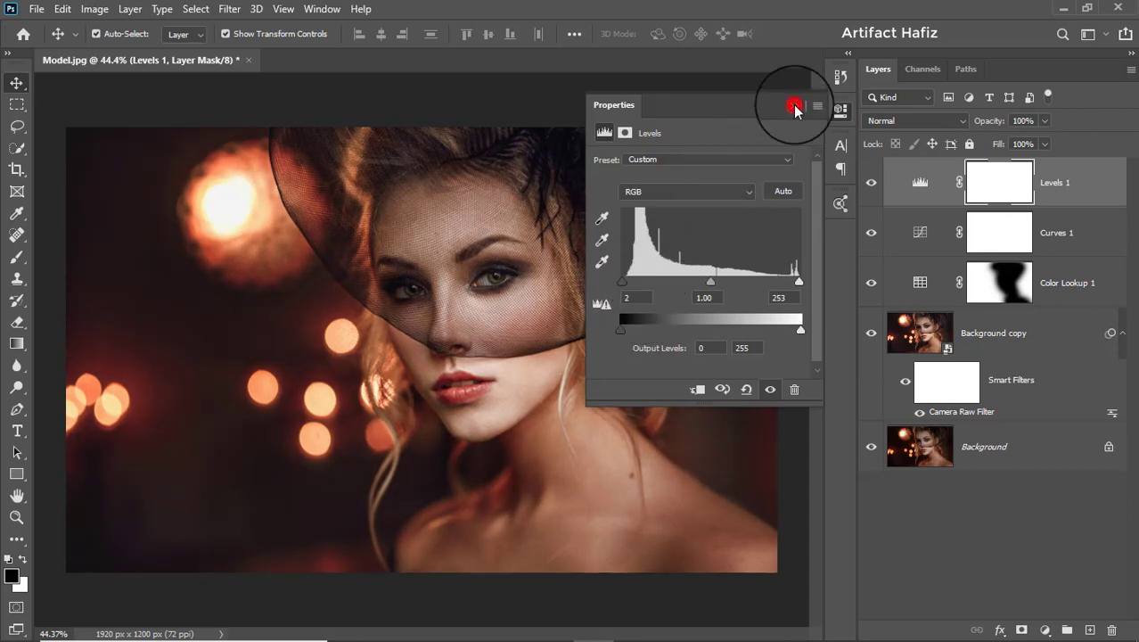
- Stamp all visible layers into a new layer above Levels and convert it for smart filters
{"action": "left_click", "coordinate": [1045, 172]}
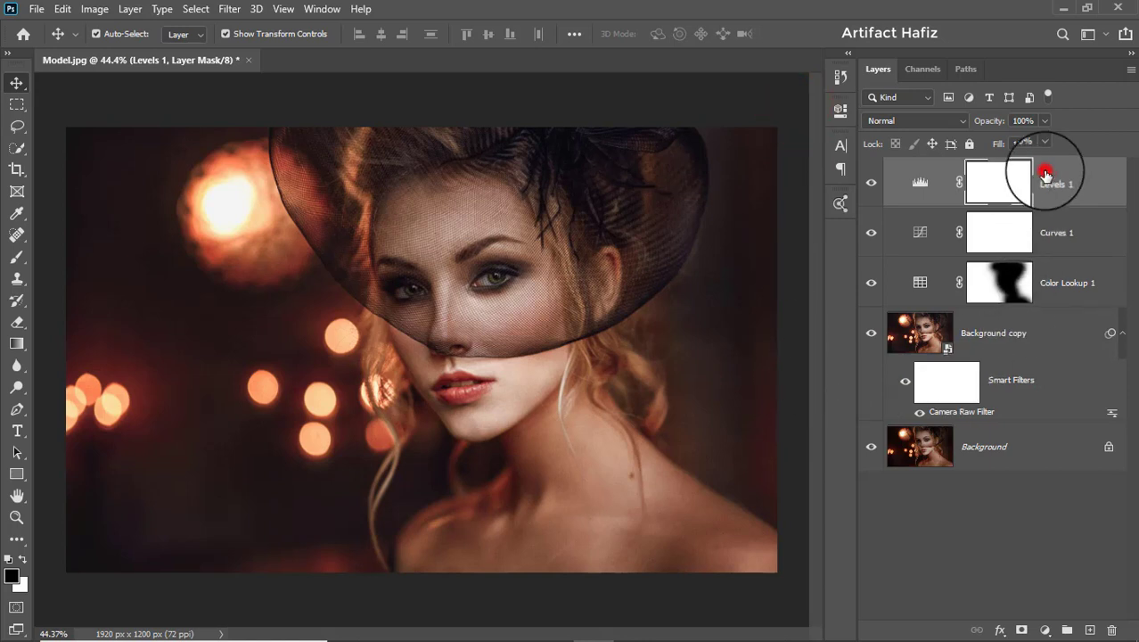
{"action": "key", "text": "ctrl+alt+shift+e"}
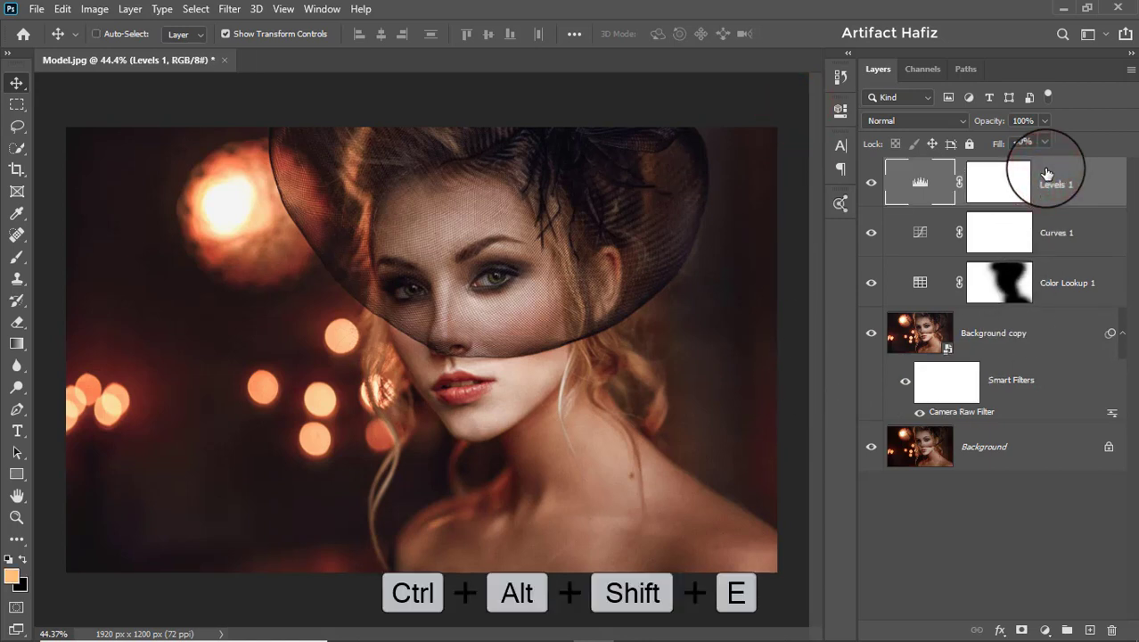
{"action": "left_click", "coordinate": [234, 9]}
{"action": "left_click", "coordinate": [243, 52]}
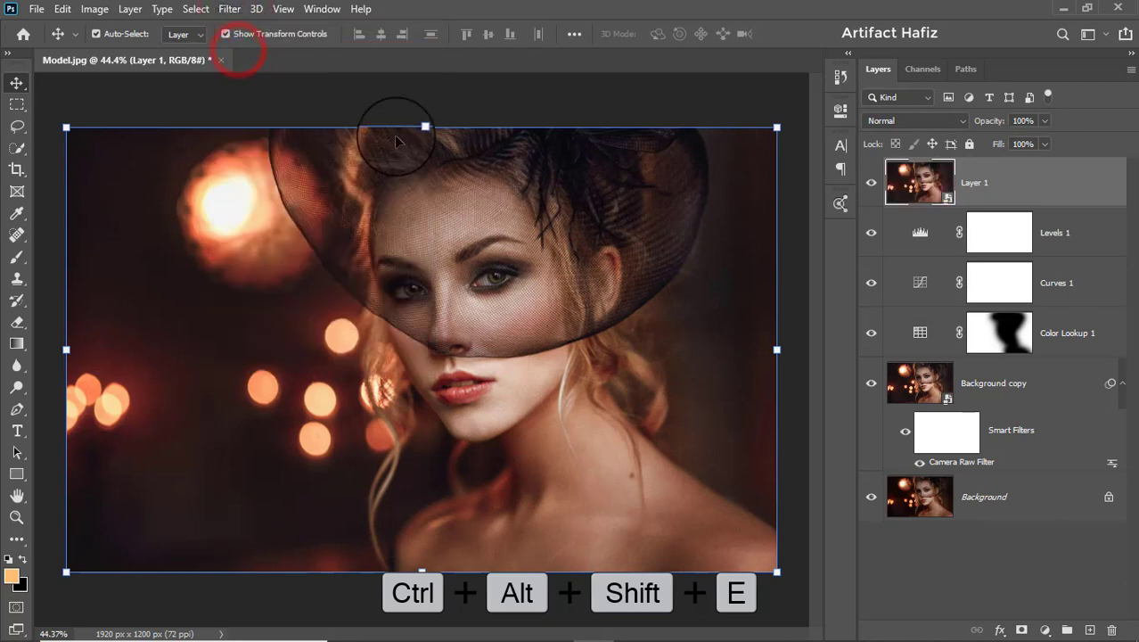
- Start a Camera Raw filter on the stamped layer and set its Temperature to +3
{"action": "left_click", "coordinate": [229, 9]}
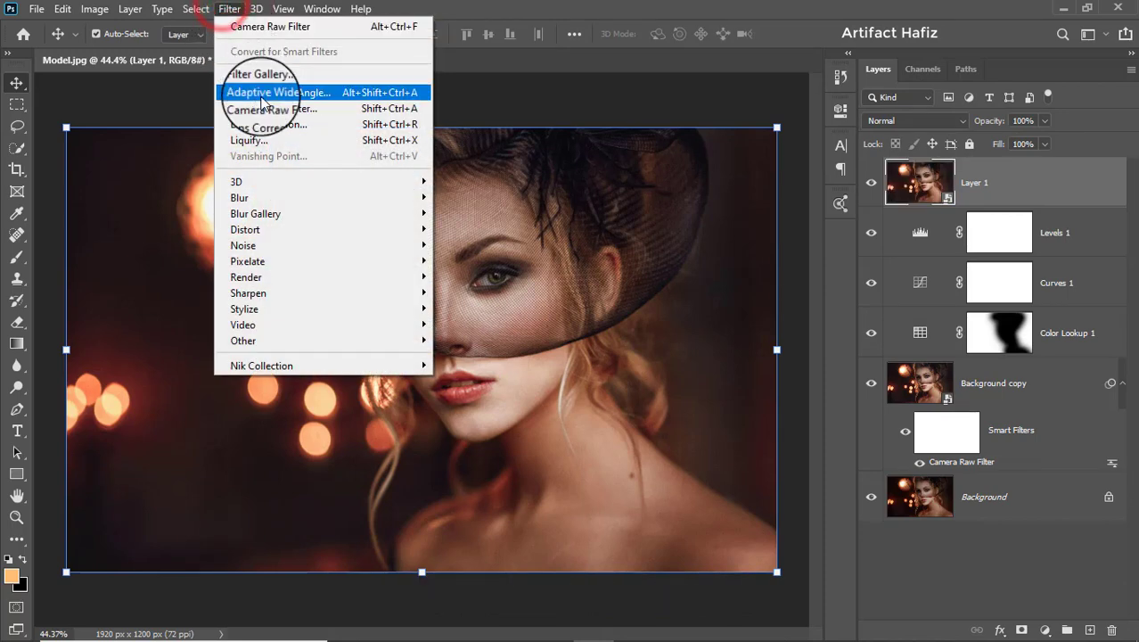
{"action": "left_click", "coordinate": [264, 108]}
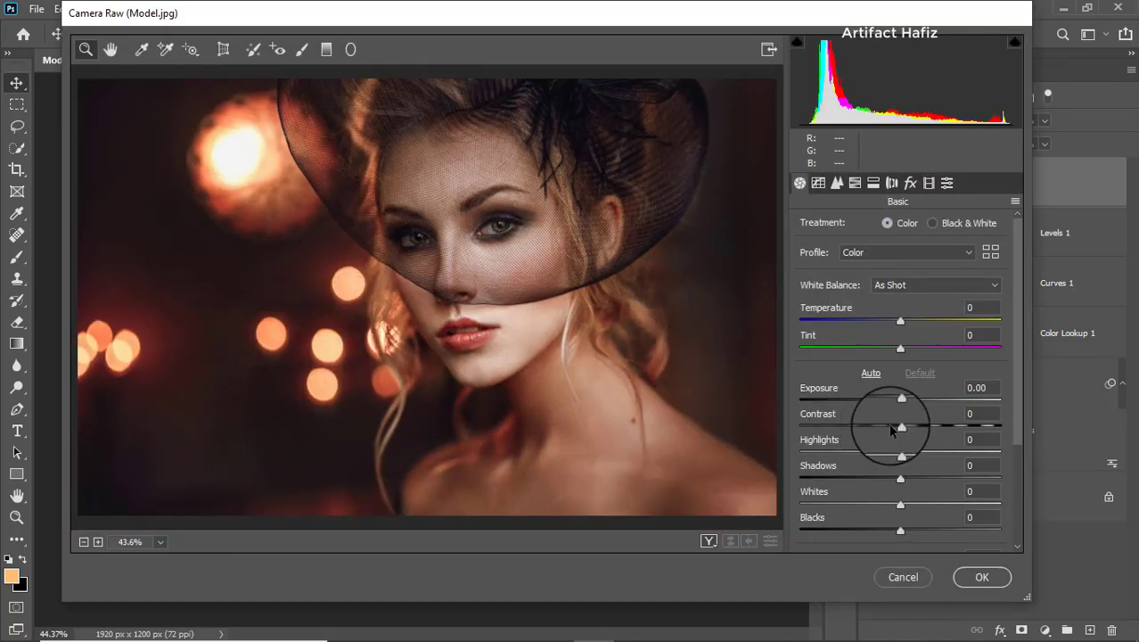
{"action": "scroll", "coordinate": [888, 423], "scroll_direction": "down", "scroll_amount": 3}
{"action": "scroll", "coordinate": [890, 420], "scroll_direction": "up", "scroll_amount": 2}
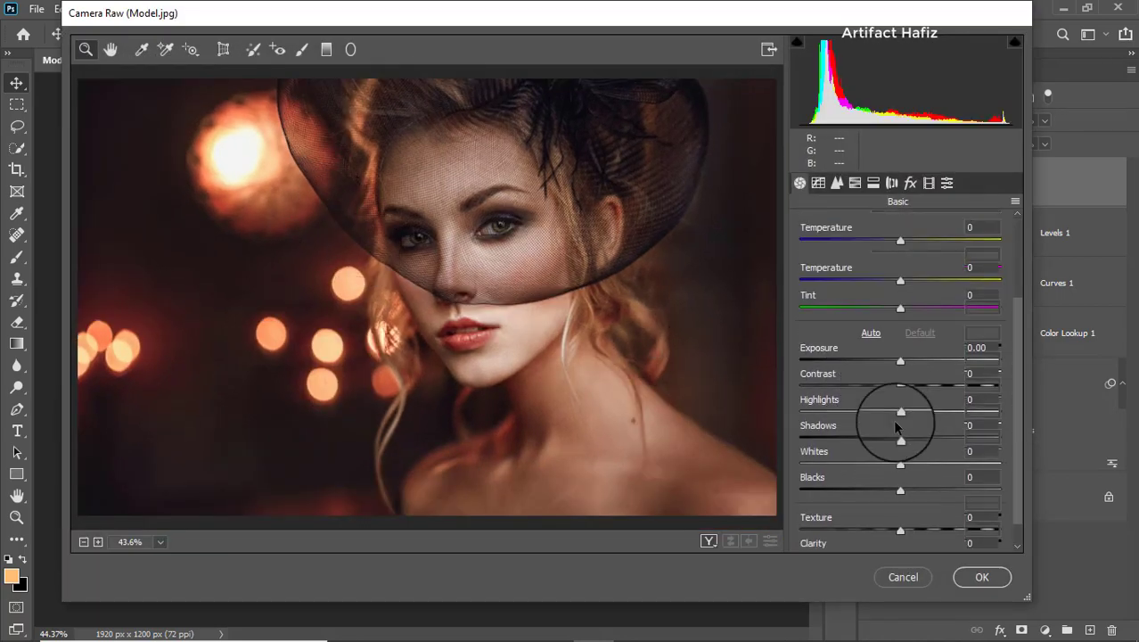
{"action": "left_click", "coordinate": [902, 280]}
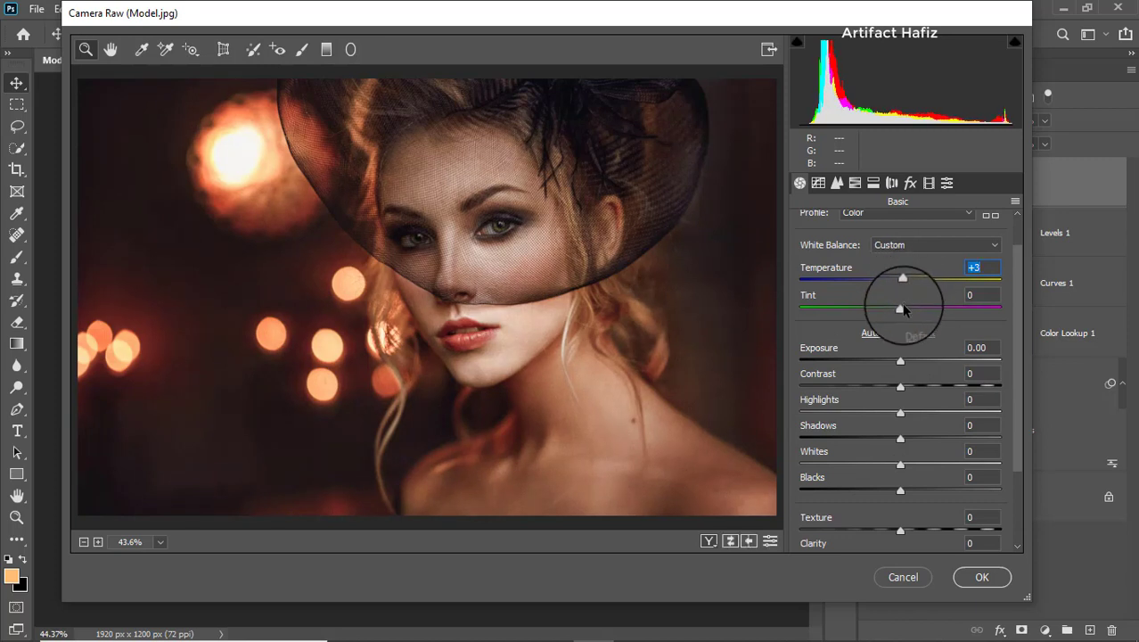
- Set the Camera Raw filter's Clarity to +3 and Whites to +3
{"action": "scroll", "coordinate": [921, 439], "scroll_direction": "down", "scroll_amount": 1}
{"action": "scroll", "coordinate": [923, 443], "scroll_direction": "down", "scroll_amount": 1}
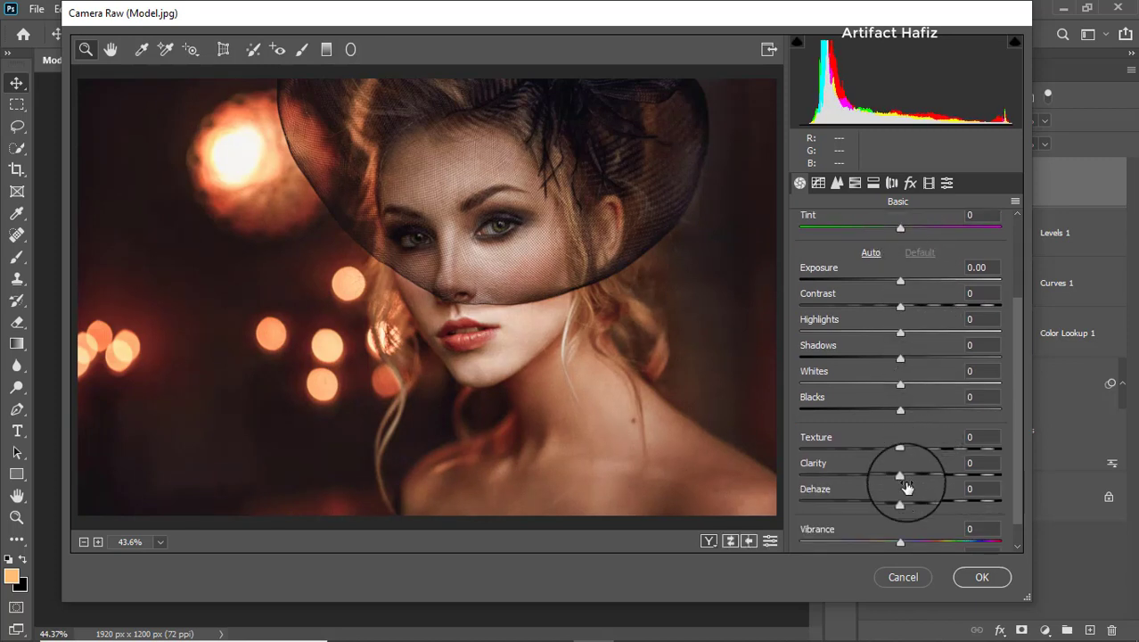
{"action": "left_click", "coordinate": [903, 476]}
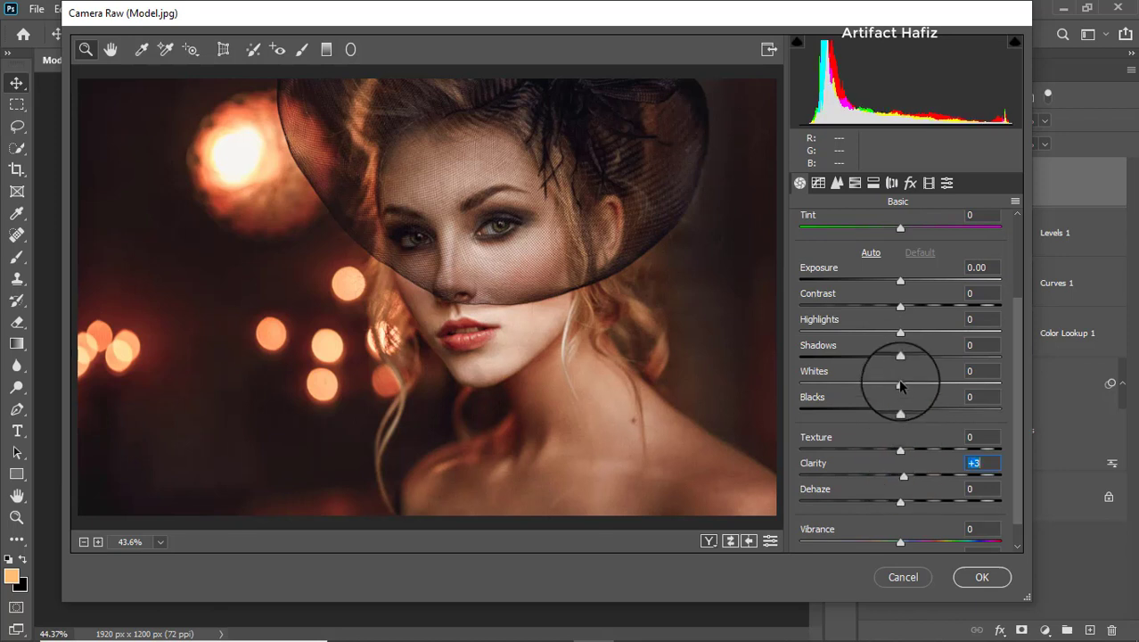
{"action": "left_click_drag", "start_coordinate": [902, 388], "coordinate": [906, 390]}
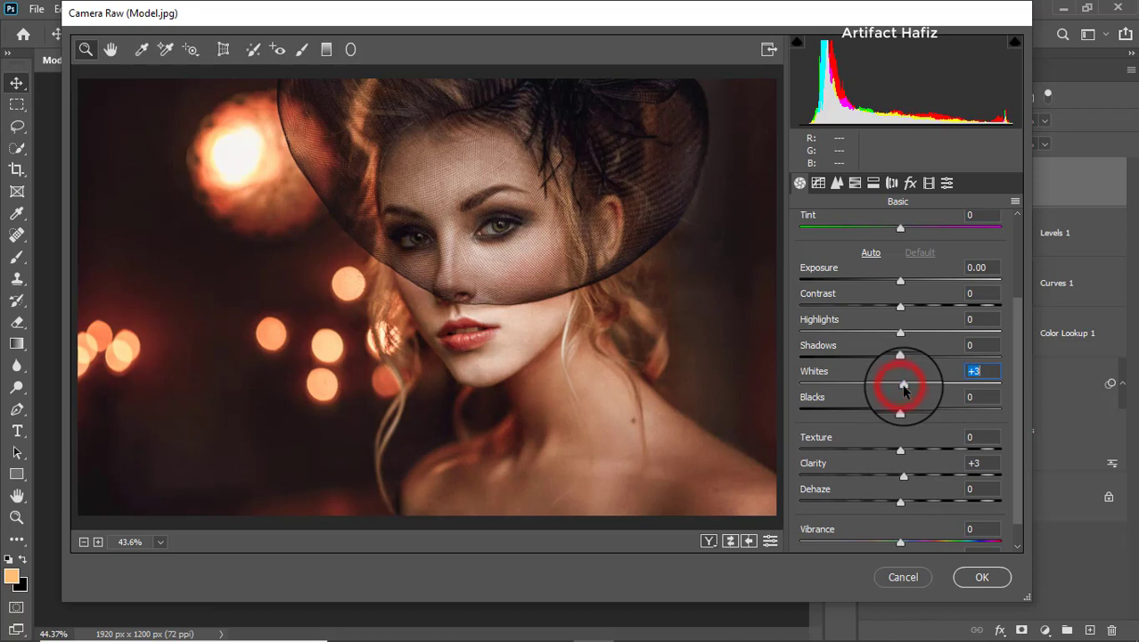
- Set the Camera Raw filter's Highlights to -3 and apply the filter to the stamped layer
{"action": "left_click", "coordinate": [901, 334]}
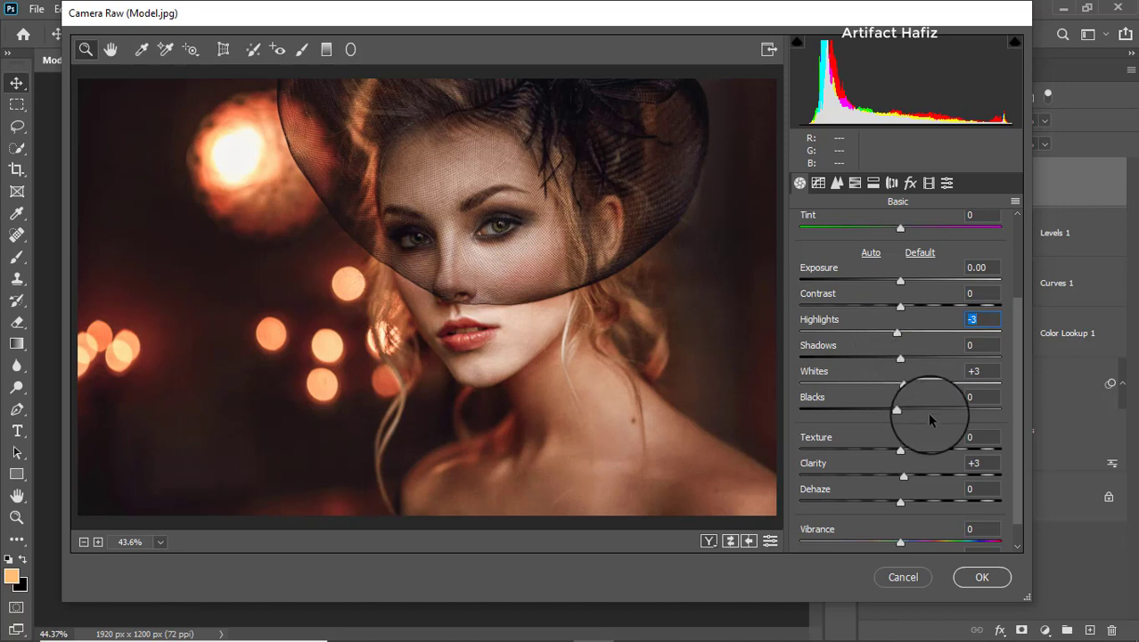
{"action": "scroll", "coordinate": [931, 417], "scroll_direction": "down", "scroll_amount": 1}
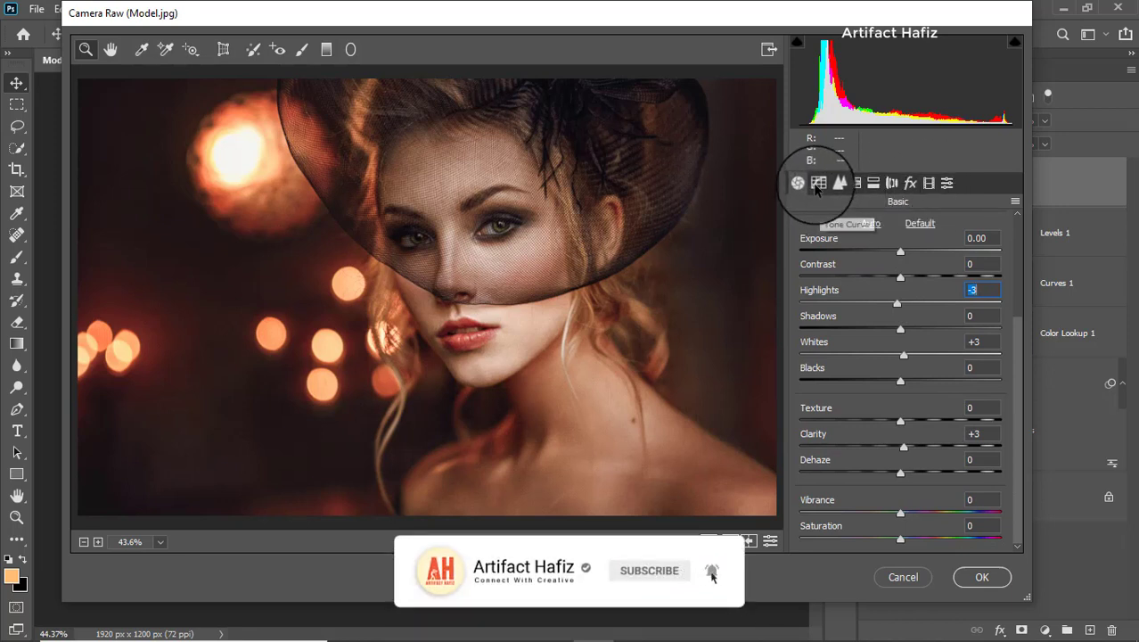
{"action": "left_click", "coordinate": [982, 577]}
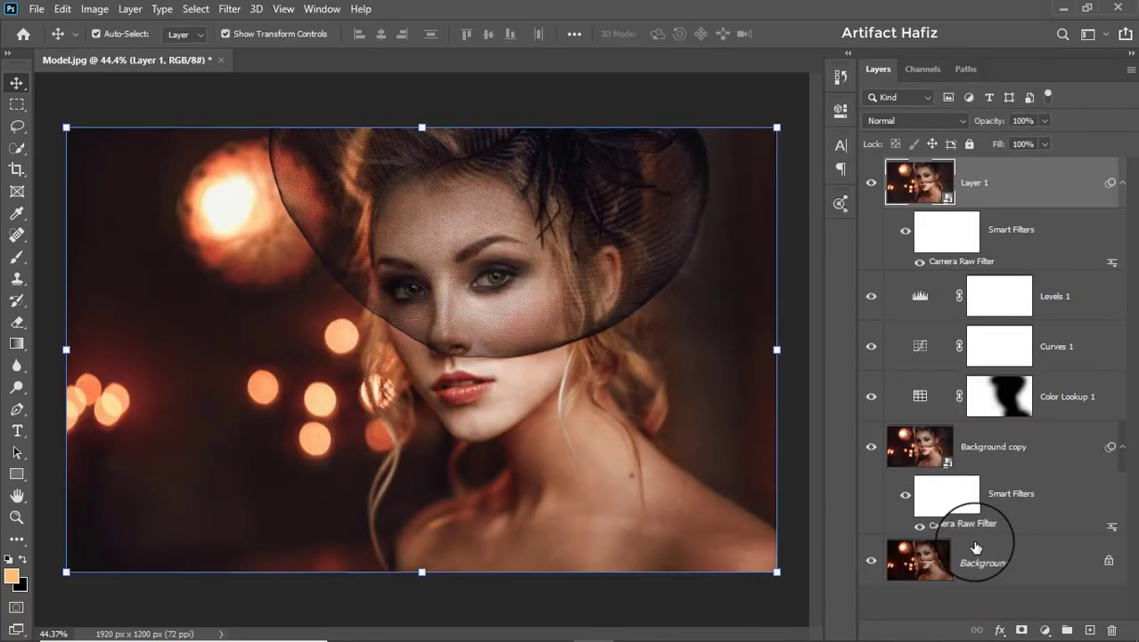
- Compare the image before and after grading by twice isolating the Background layer and restoring all layers' visibility
{"action": "left_click", "coordinate": [871, 560], "text": "alt"}
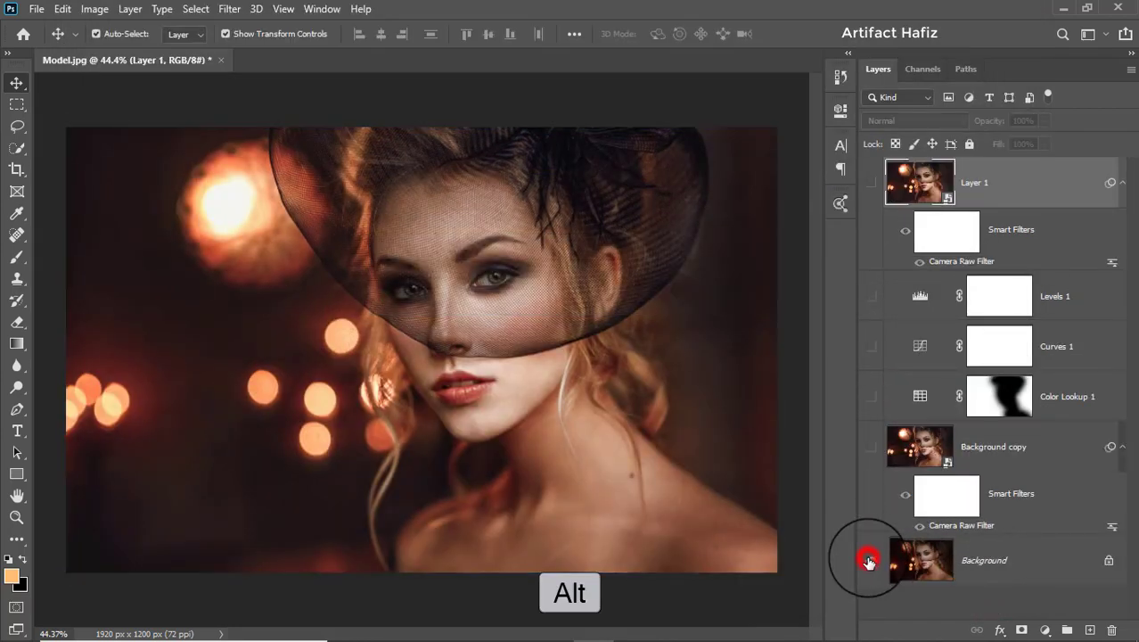
{"action": "left_click", "coordinate": [870, 562], "text": "alt"}
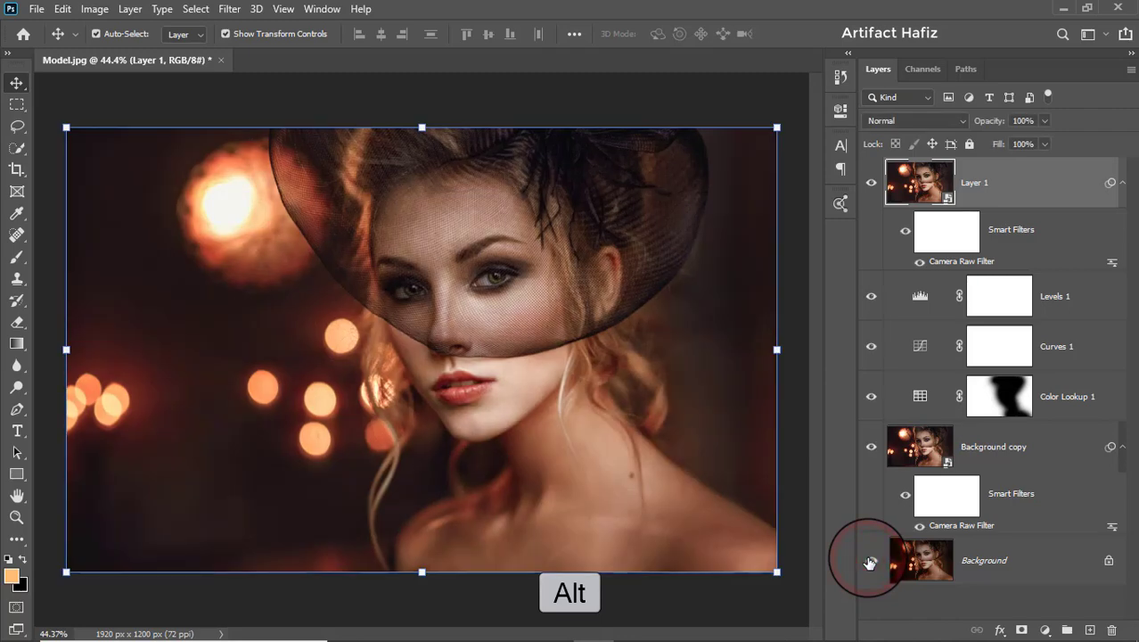
{"action": "left_click", "coordinate": [870, 559], "text": "alt"}
{"action": "left_click", "coordinate": [870, 557], "text": "alt"}
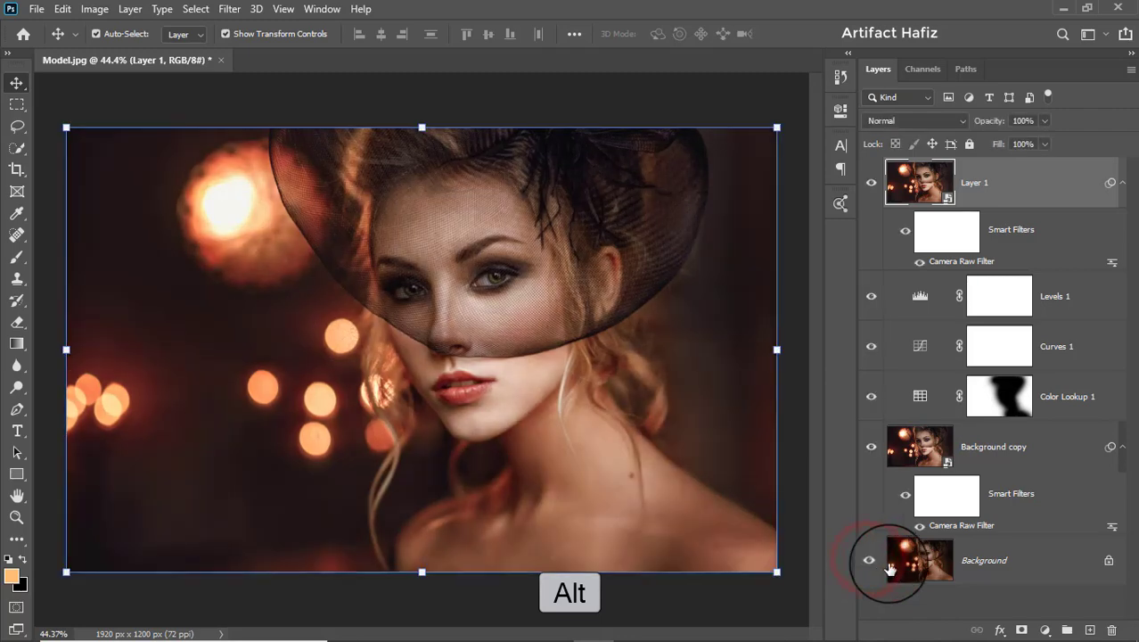